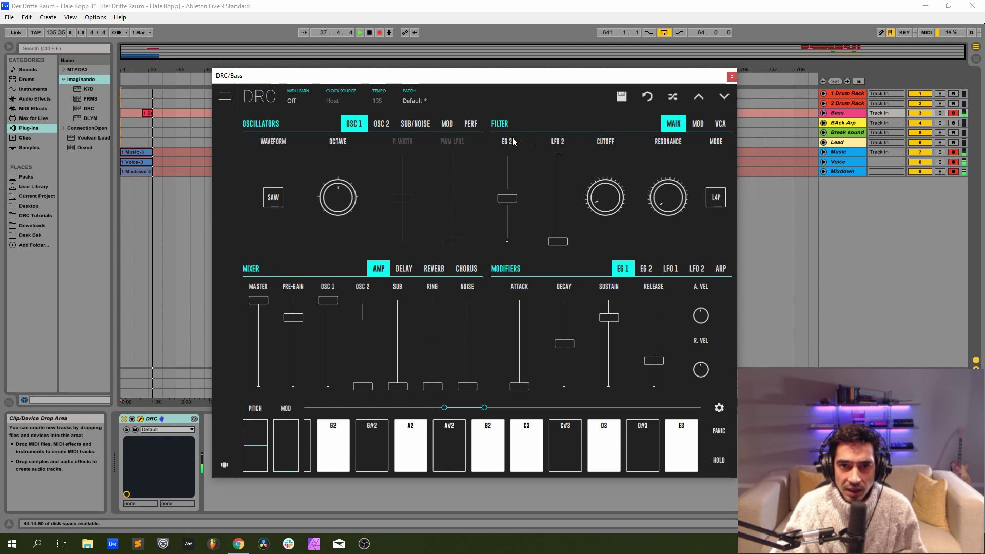
Lower the bass filter's EG 2 modulation to about 0.4 and raise its KBD modulation slightly above centre.
{"action": "mouse_move", "coordinate": [511, 202]}
{"action": "left_mouse_down"}
{"action": "mouse_move", "coordinate": [508, 217]}
{"action": "mouse_move", "coordinate": [524, 212]}
{"action": "left_mouse_up"}
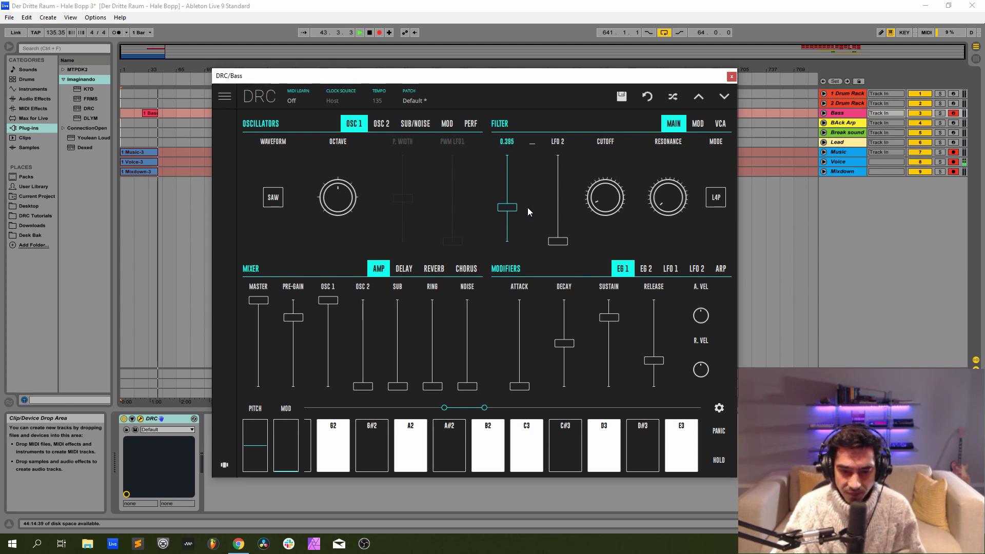
{"action": "left_click_drag", "start_coordinate": [527, 212], "coordinate": [527, 207]}
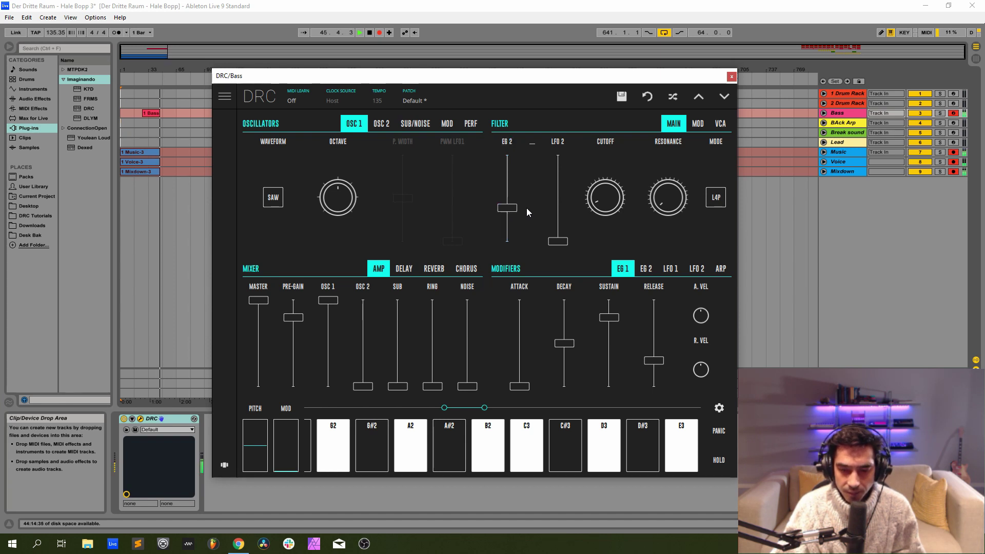
{"action": "left_click", "coordinate": [698, 123]}
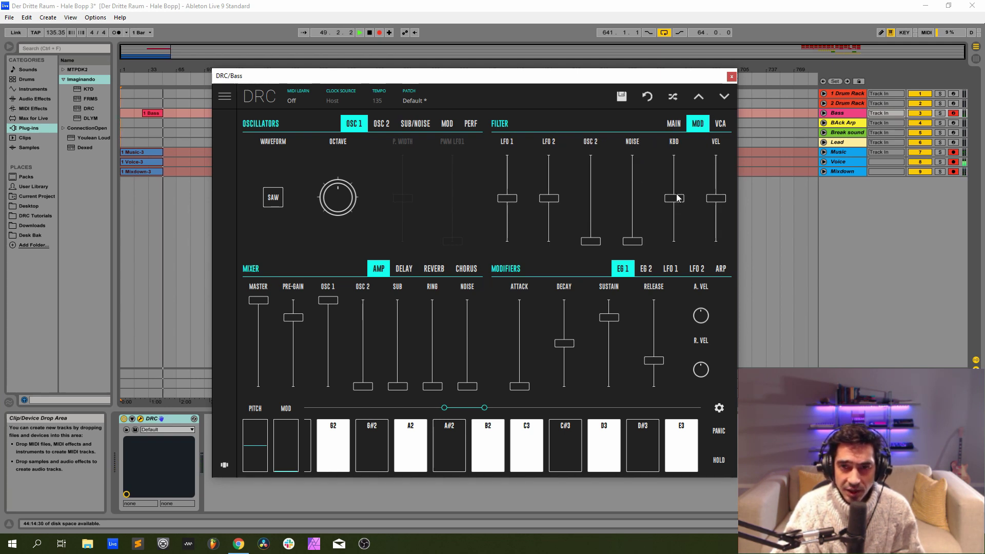
{"action": "left_click_drag", "start_coordinate": [676, 198], "coordinate": [706, 186]}
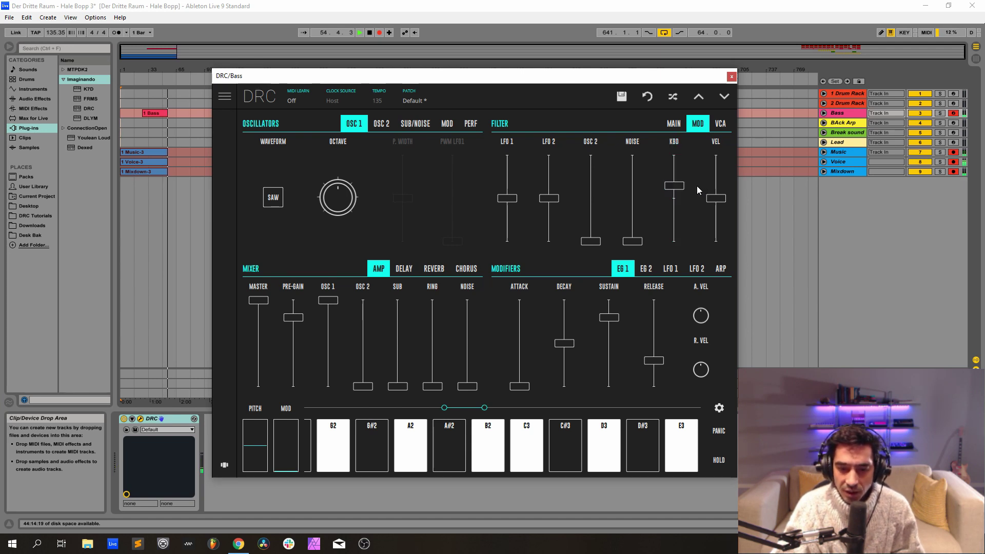
{"action": "left_click_drag", "start_coordinate": [681, 187], "coordinate": [677, 187]}
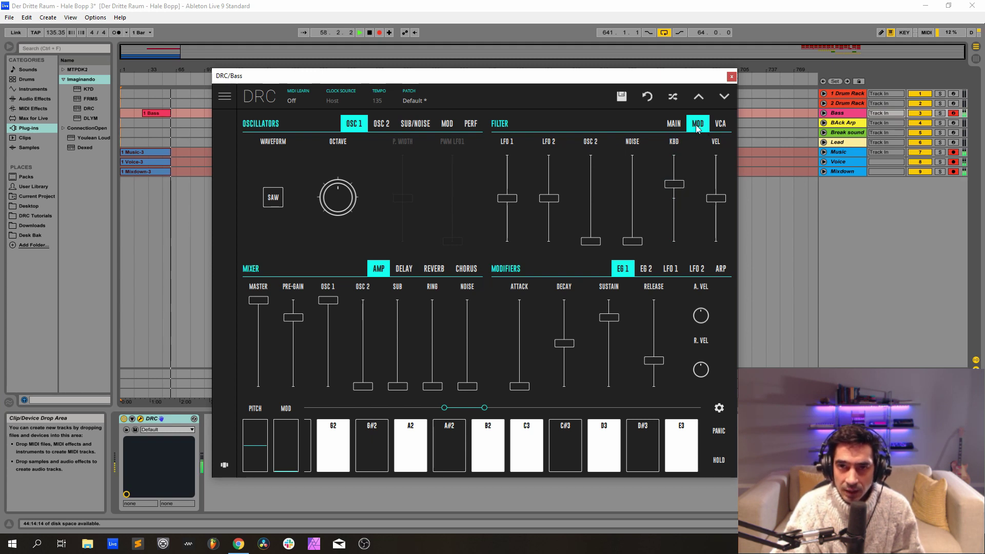
{"action": "left_click", "coordinate": [672, 126]}
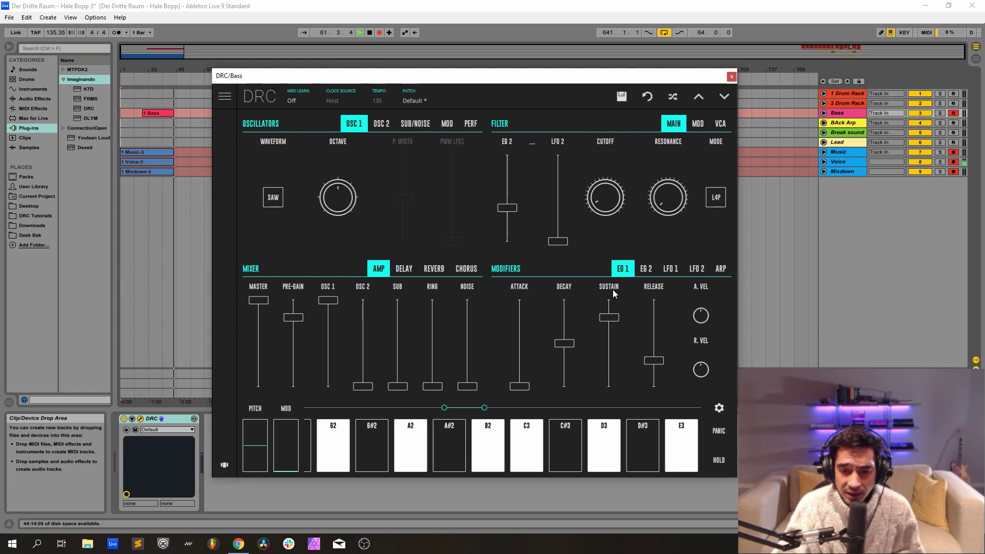
Lower the EG 1 sustain to just over half, shorten its release, and review the EG 2 envelope before closing the bass synth.
{"action": "left_click_drag", "start_coordinate": [610, 317], "coordinate": [650, 378]}
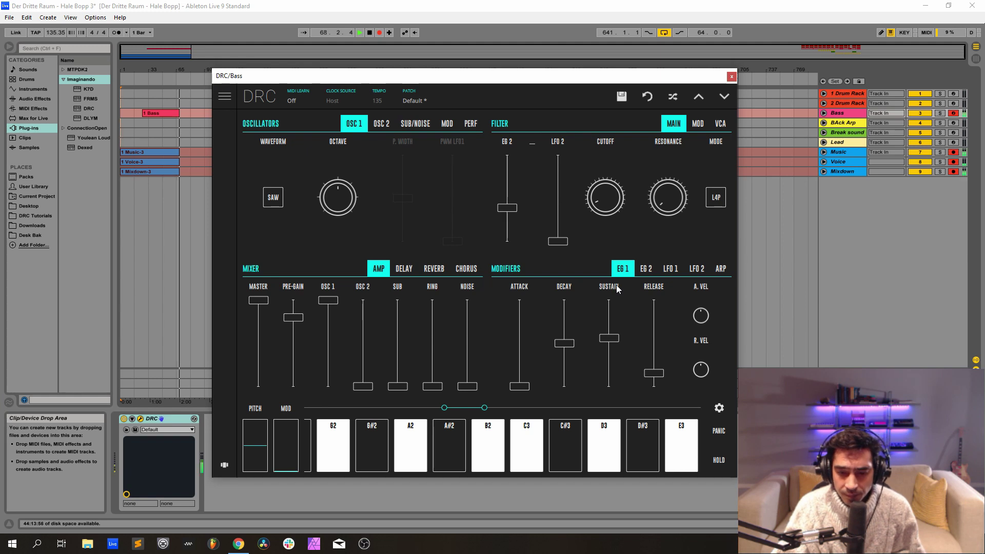
{"action": "left_click", "coordinate": [649, 272]}
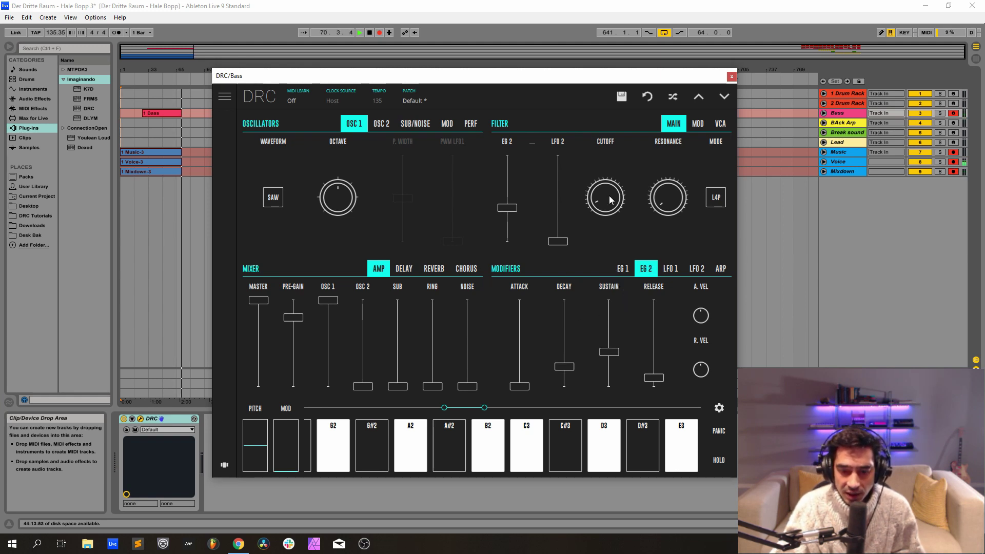
{"action": "mouse_move", "coordinate": [523, 291]}
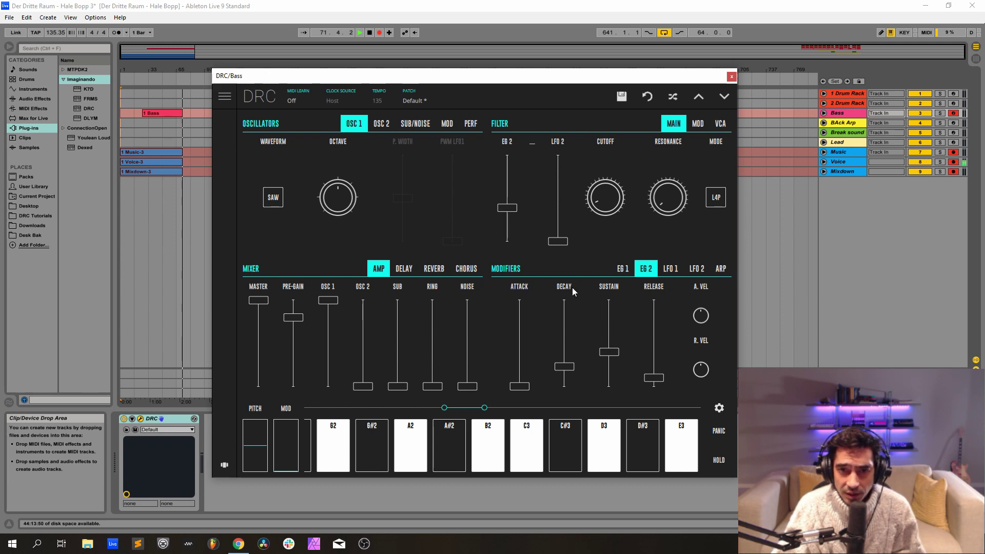
{"action": "mouse_move", "coordinate": [616, 292]}
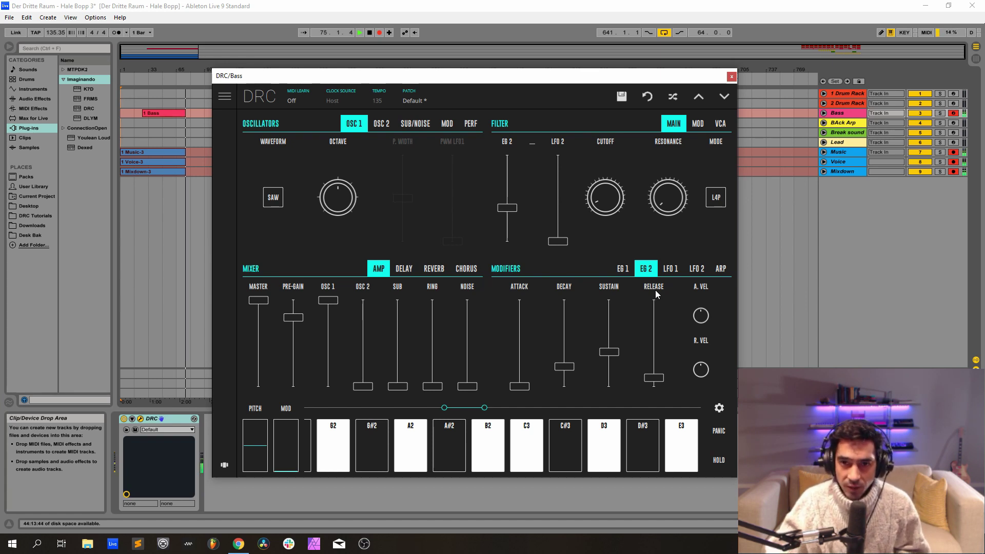
{"action": "left_click", "coordinate": [732, 77]}
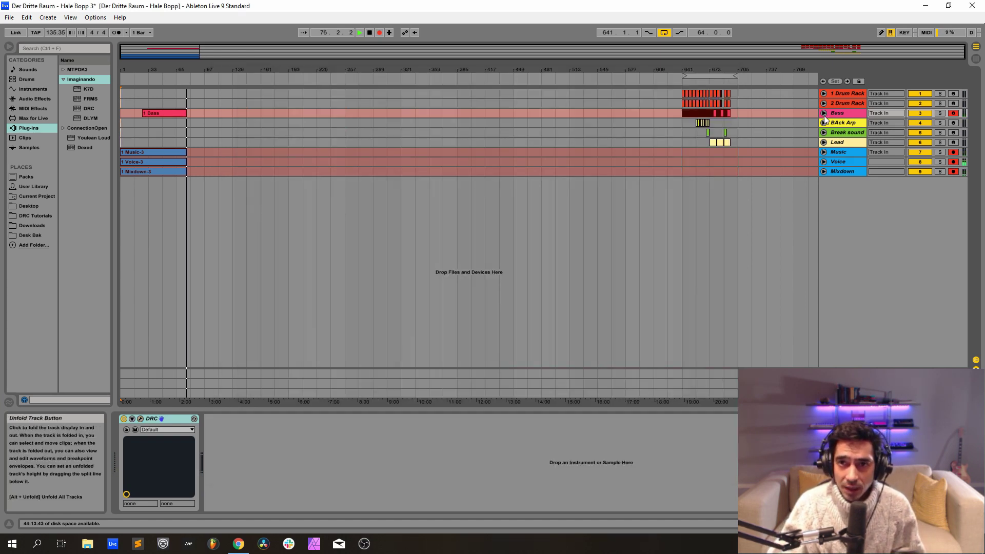
Arm the BAck Arp track for recording and deactivate its K7D delay.
{"action": "left_click", "coordinate": [841, 122]}
{"action": "left_click", "coordinate": [952, 122]}
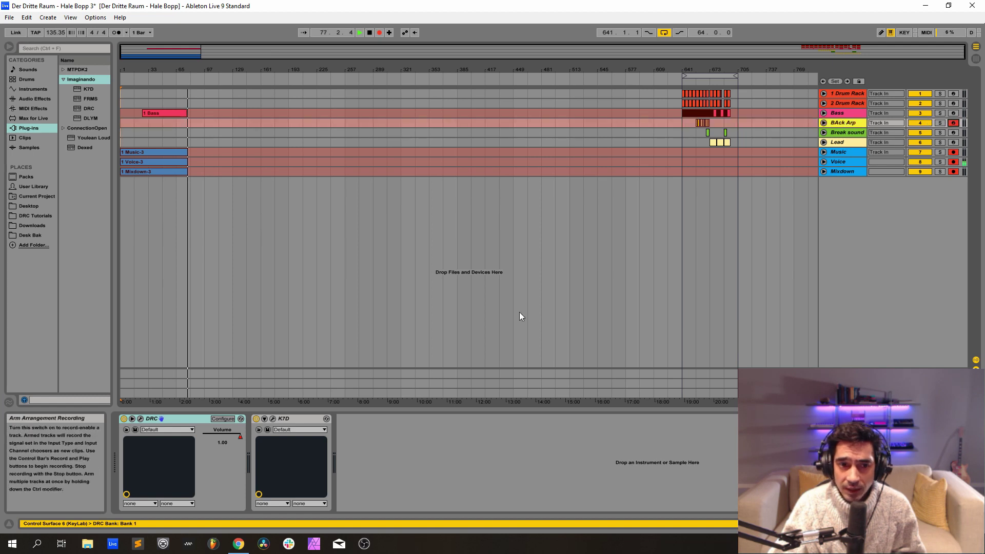
{"action": "left_click", "coordinate": [268, 421]}
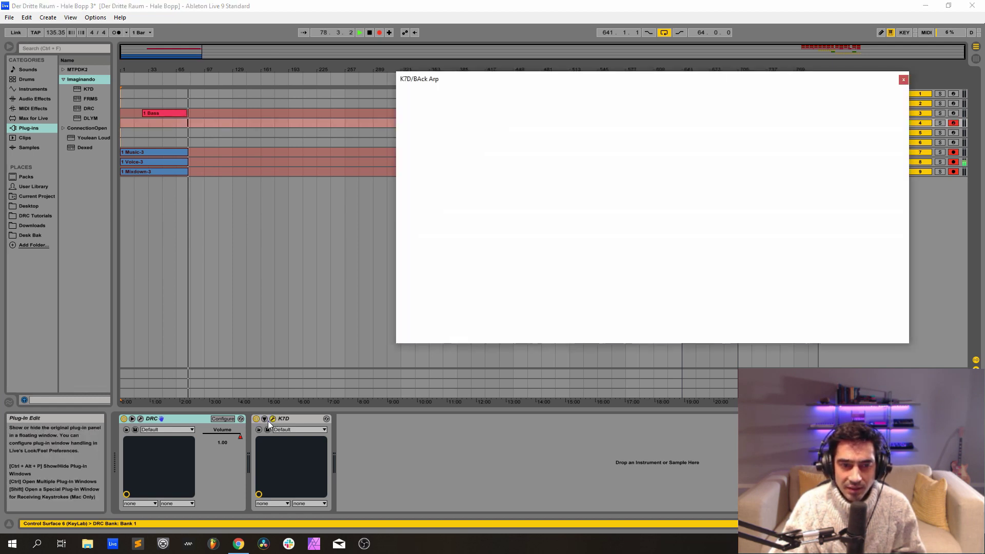
{"action": "left_click_drag", "start_coordinate": [723, 85], "coordinate": [582, 102]}
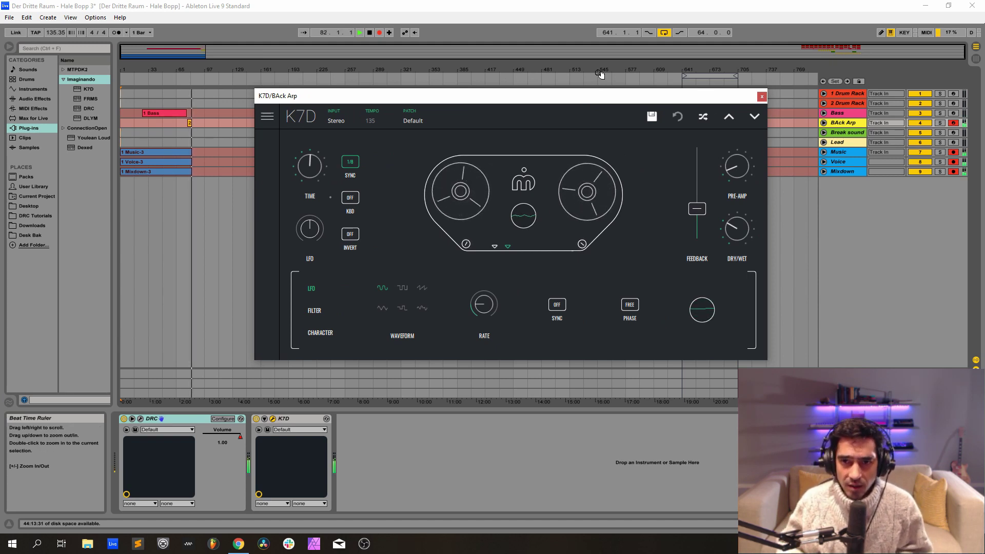
{"action": "left_click", "coordinate": [256, 419]}
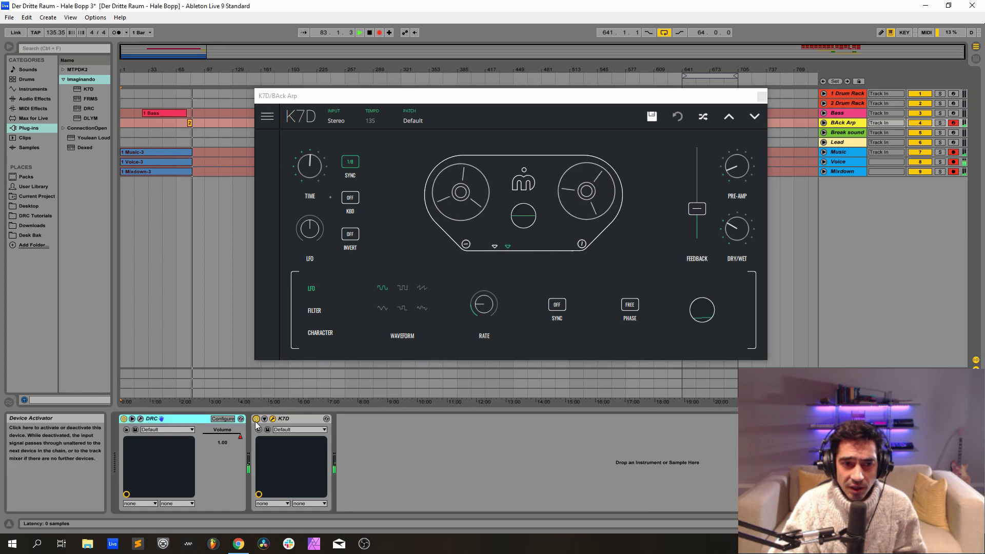
Open the DRC synth on the BAck Arp track and load the factory Default patch.
{"action": "left_click", "coordinate": [140, 419]}
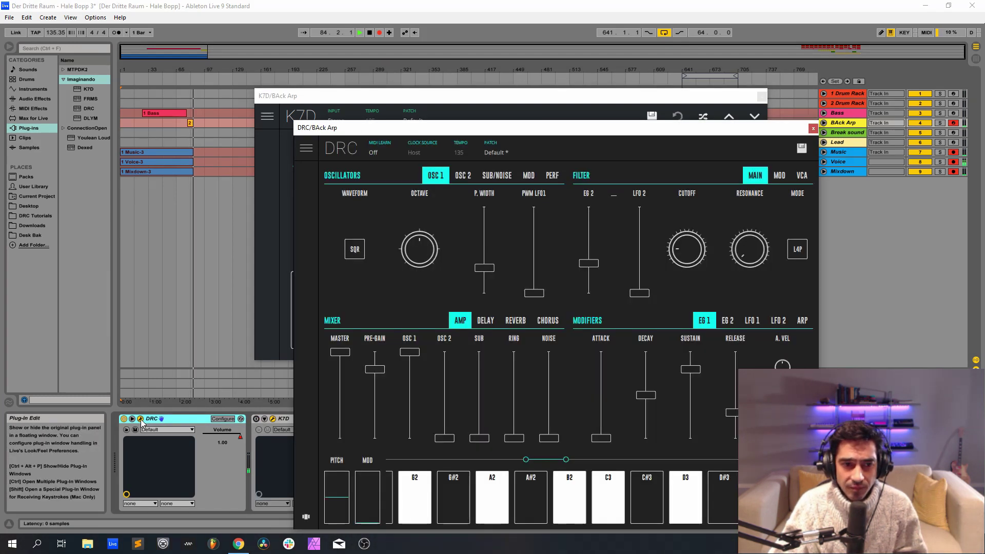
{"action": "left_click_drag", "start_coordinate": [507, 128], "coordinate": [400, 81]}
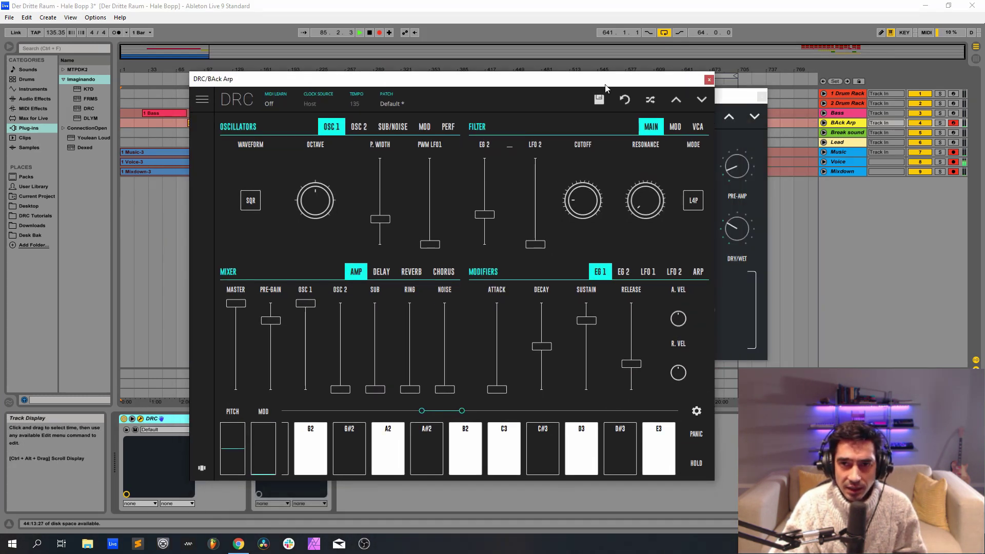
{"action": "left_click", "coordinate": [762, 97]}
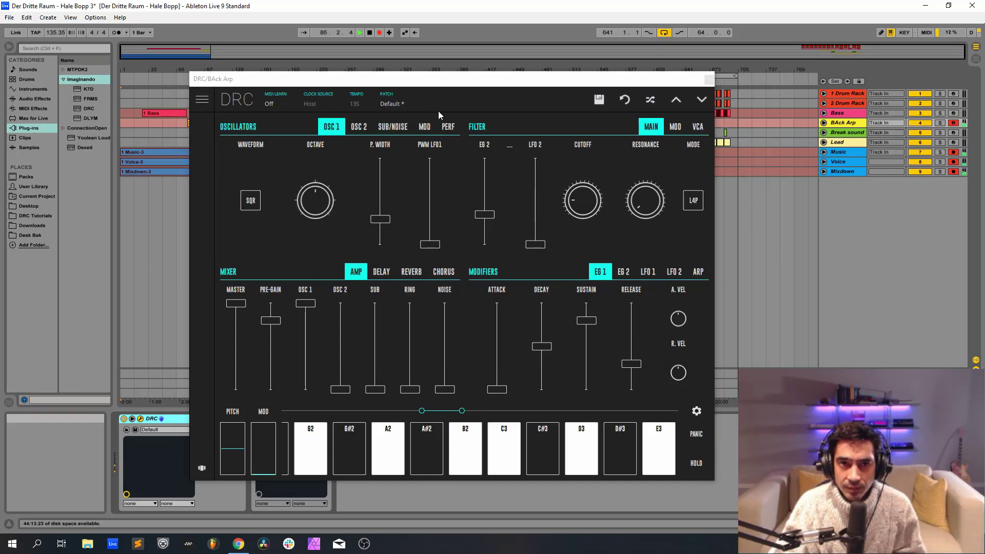
{"action": "left_click", "coordinate": [462, 104]}
{"action": "left_click", "coordinate": [417, 142]}
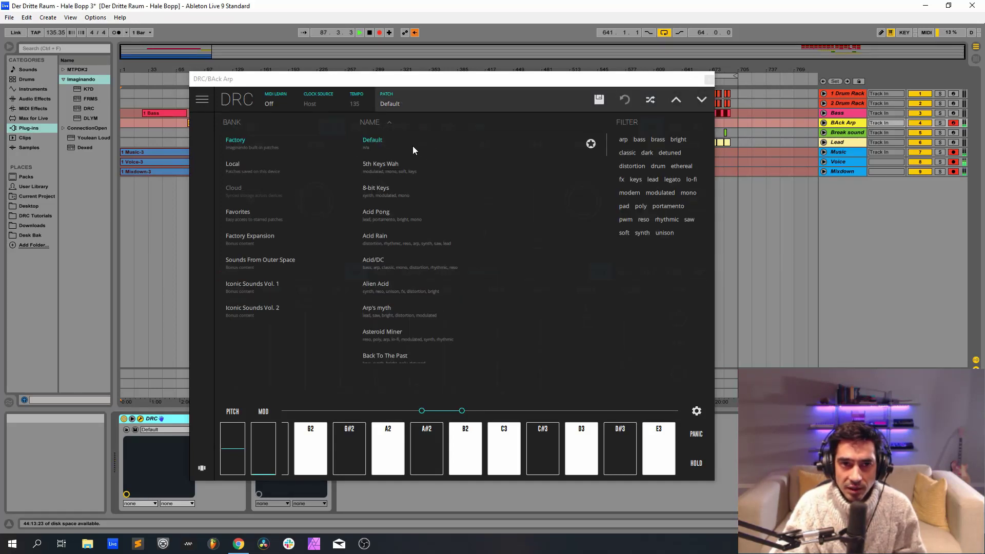
{"action": "left_click", "coordinate": [436, 98]}
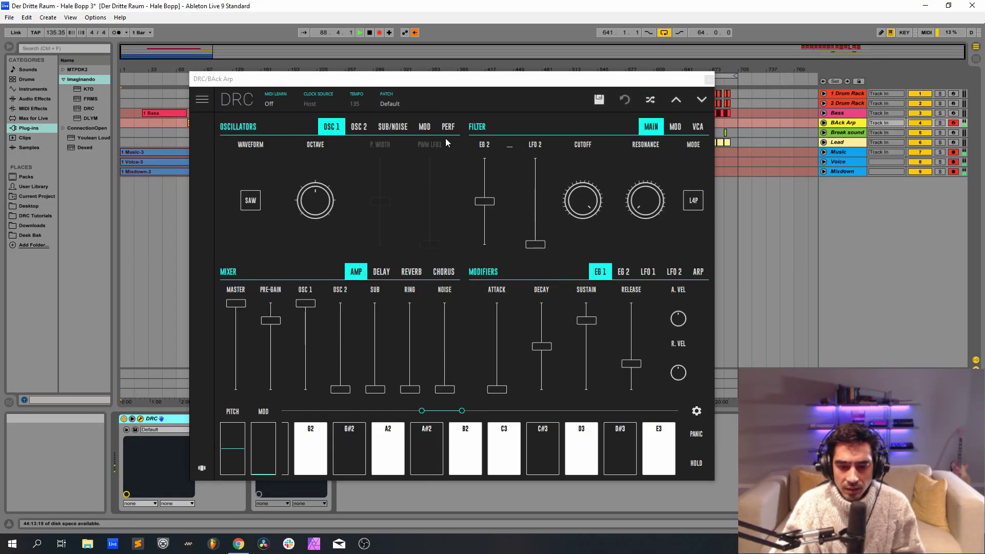
Set OSC 1 to a square wave and reduce its pulse width to about 0.283.
{"action": "left_click", "coordinate": [252, 205]}
{"action": "left_click", "coordinate": [251, 190]}
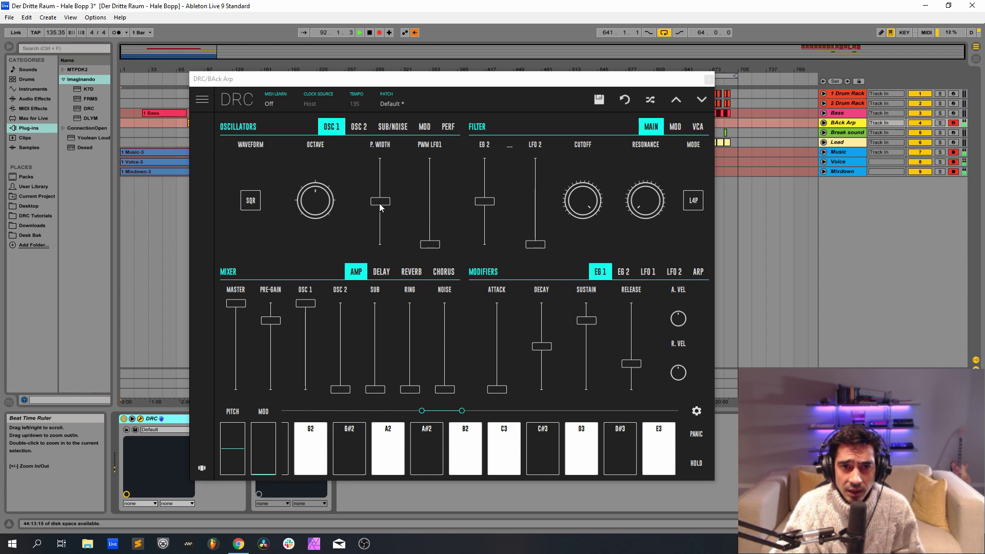
{"action": "left_click_drag", "start_coordinate": [381, 207], "coordinate": [380, 211]}
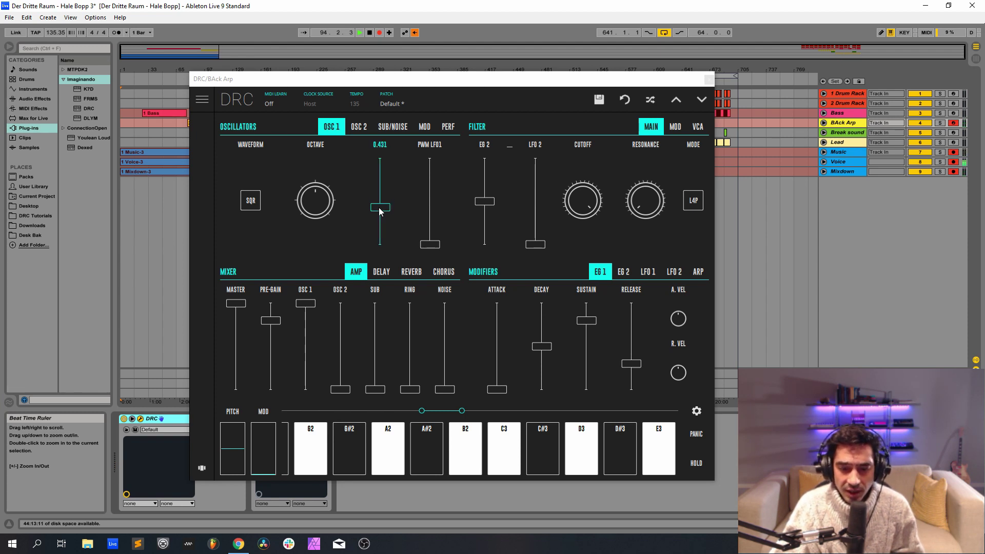
{"action": "left_click_drag", "start_coordinate": [380, 210], "coordinate": [386, 229]}
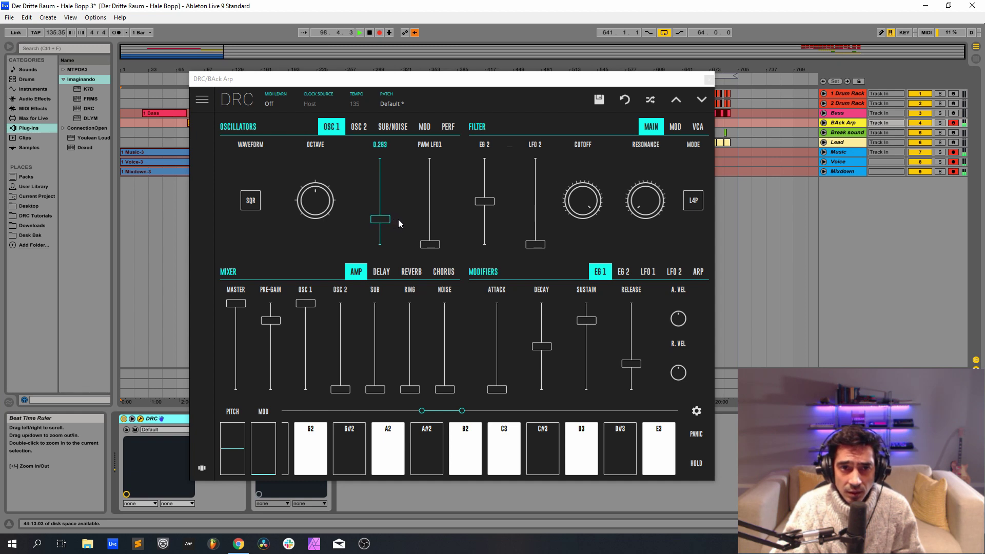
{"action": "left_click_drag", "start_coordinate": [399, 220], "coordinate": [387, 223]}
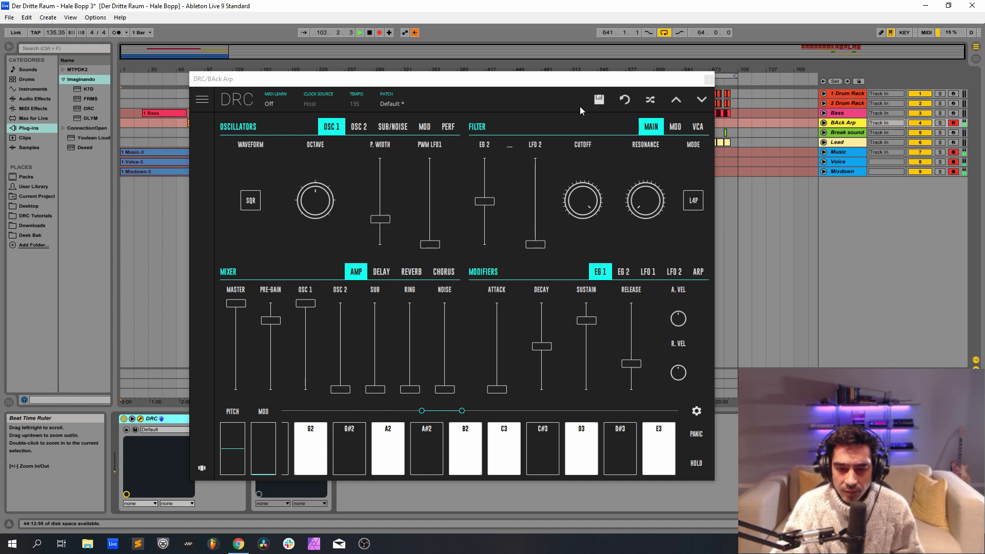
Lower the filter's cutoff to roughly a quarter and EG 2 modulation to about a third, and raise KBD modulation above centre.
{"action": "left_click_drag", "start_coordinate": [582, 198], "coordinate": [578, 233]}
{"action": "left_click_drag", "start_coordinate": [576, 270], "coordinate": [605, 261]}
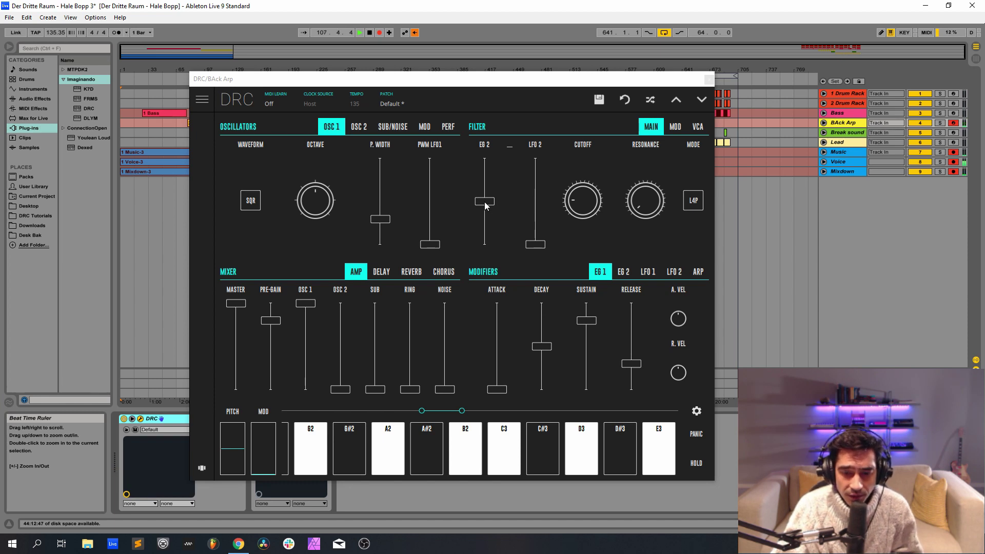
{"action": "left_click_drag", "start_coordinate": [486, 205], "coordinate": [479, 215]}
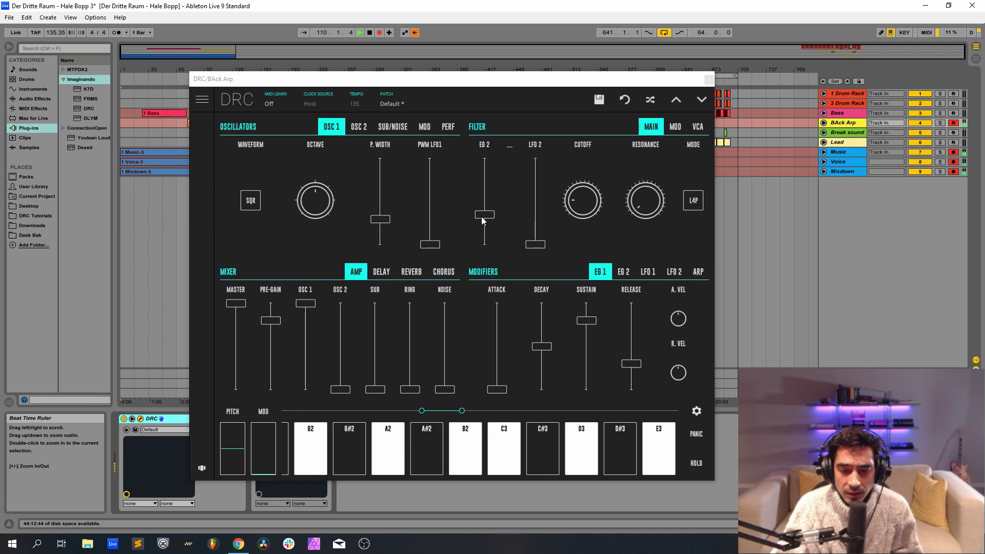
{"action": "left_click", "coordinate": [673, 126]}
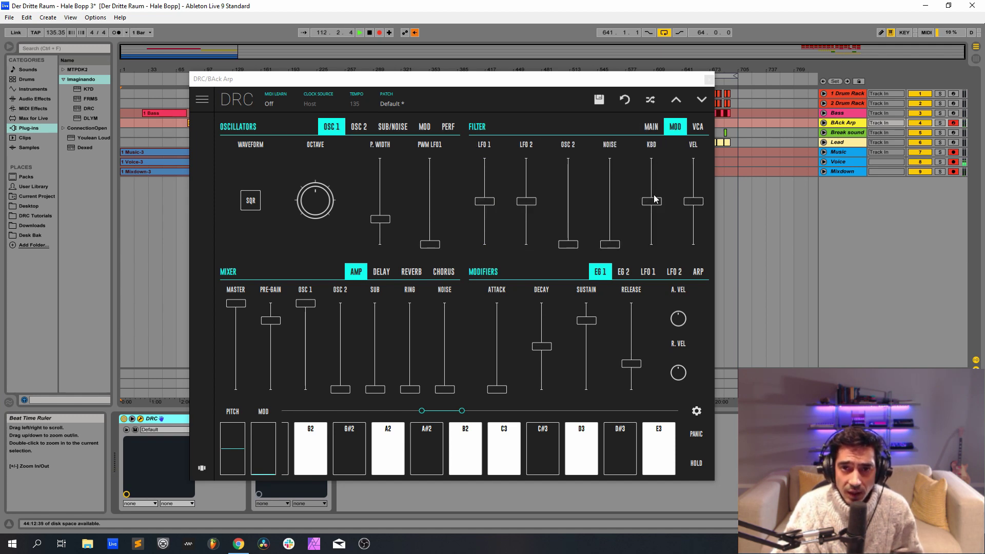
{"action": "left_click_drag", "start_coordinate": [655, 200], "coordinate": [680, 192]}
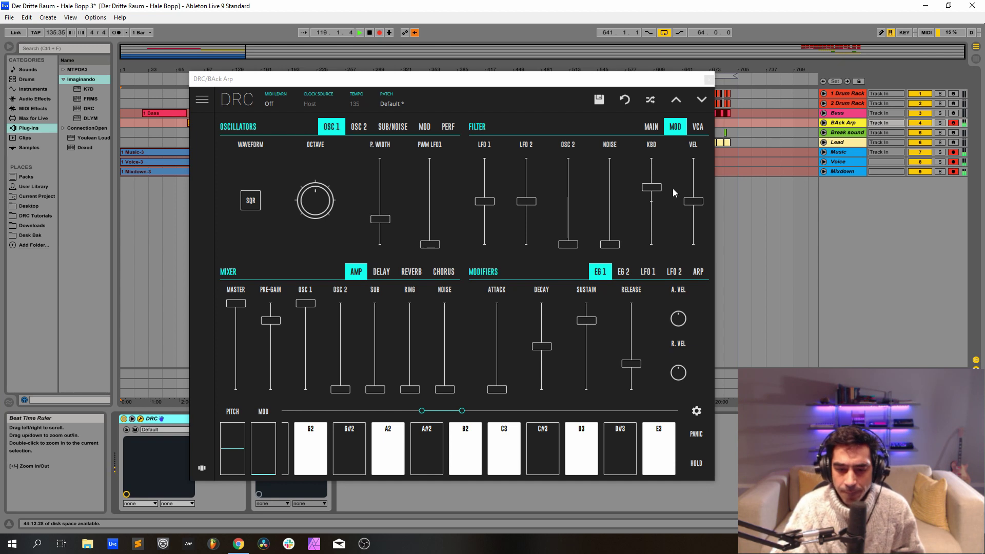
Raise the reverb amount to about 40% and its decay to about 85% in the arp synth.
{"action": "left_click", "coordinate": [412, 272]}
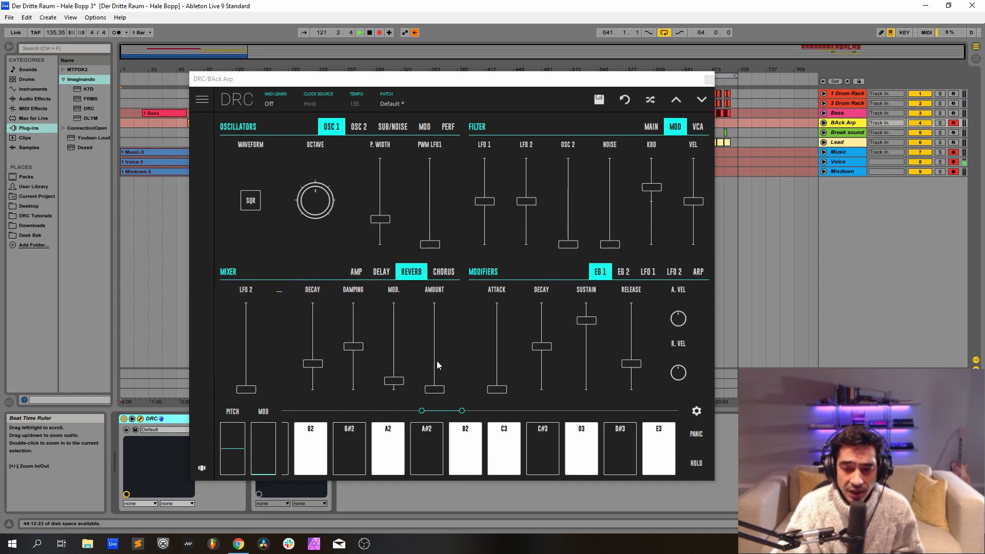
{"action": "left_click_drag", "start_coordinate": [437, 362], "coordinate": [443, 356]}
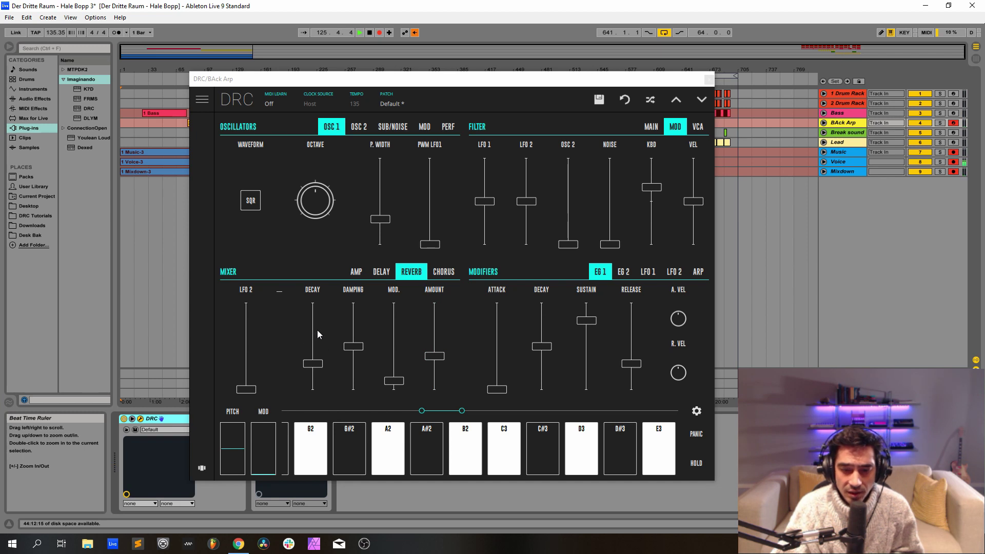
{"action": "left_click_drag", "start_coordinate": [310, 368], "coordinate": [346, 317]}
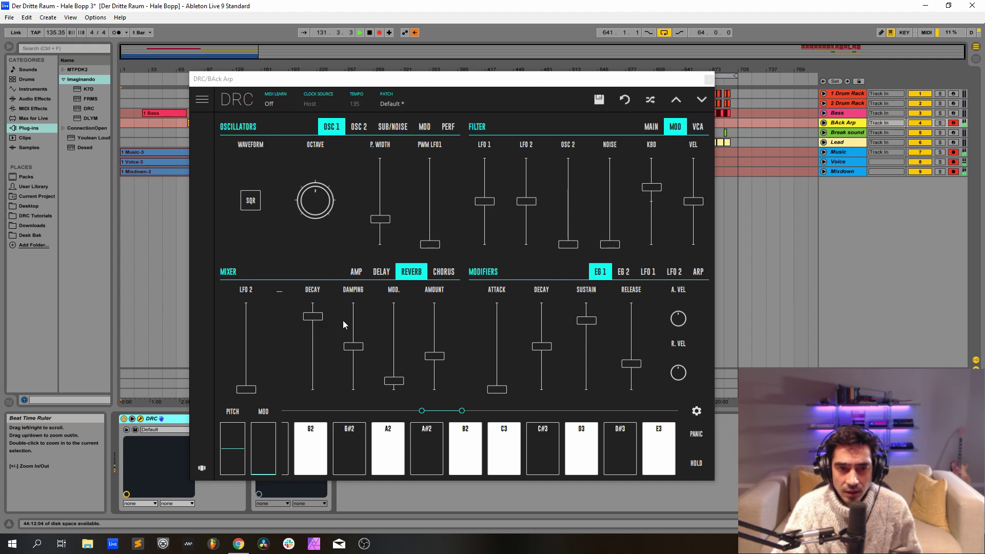
{"action": "left_click", "coordinate": [715, 81]}
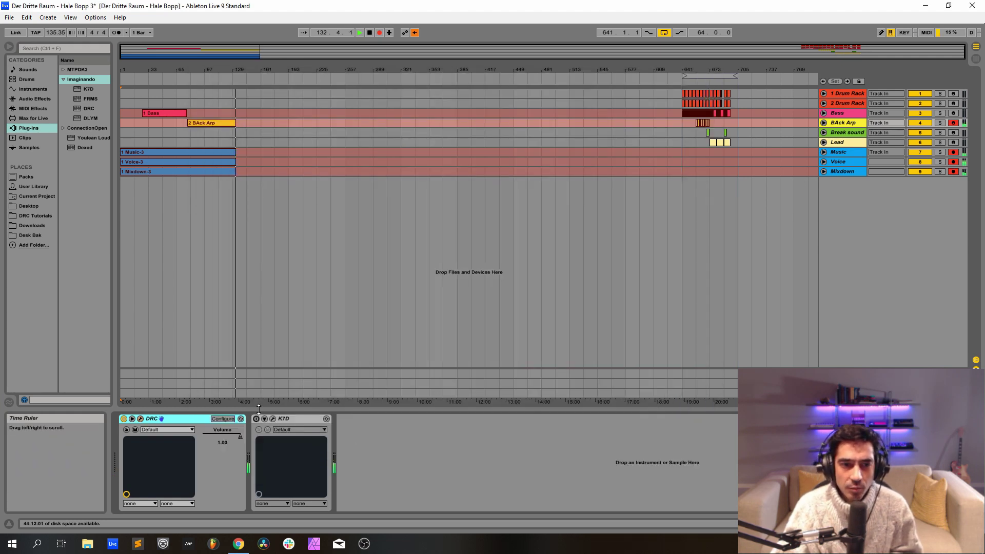
Reduce the K7D delay's feedback slightly on the BAck Arp track and display its character settings.
{"action": "left_click", "coordinate": [273, 420]}
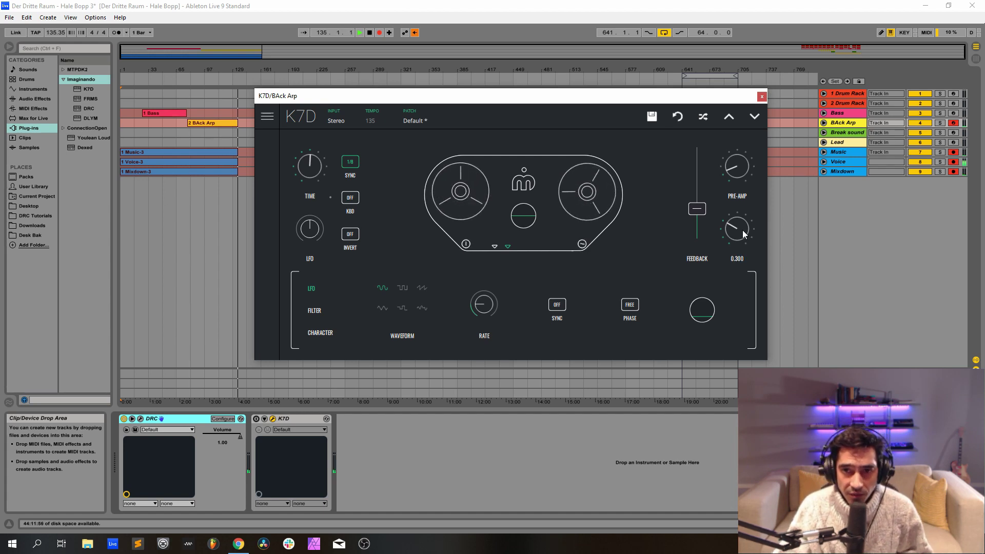
{"action": "left_click_drag", "start_coordinate": [698, 212], "coordinate": [699, 215]}
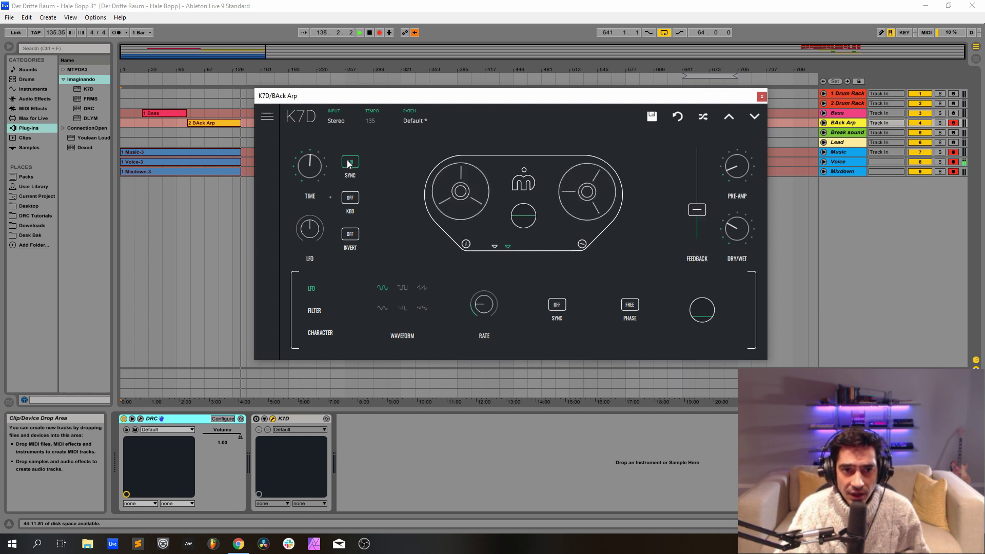
{"action": "left_click", "coordinate": [319, 333]}
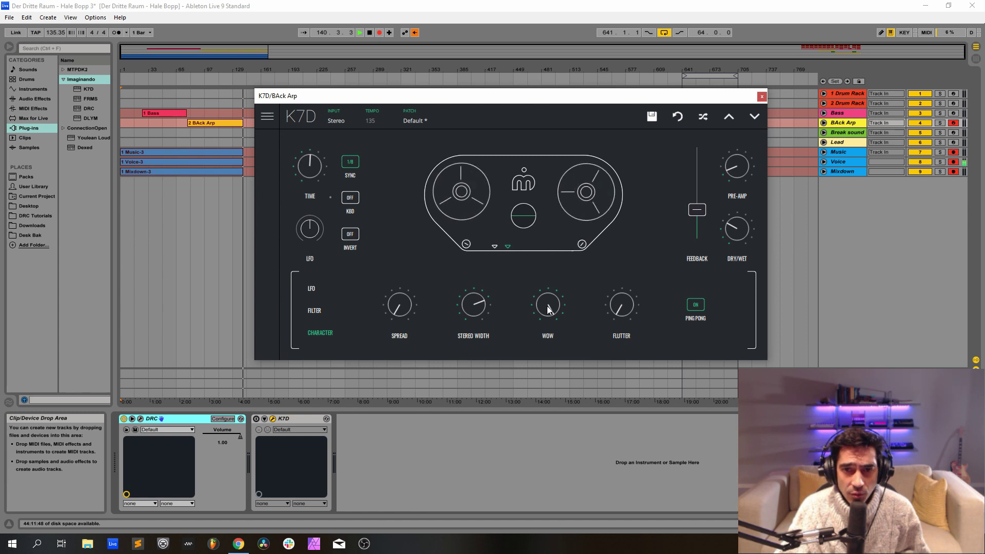
Close the BAck Arp track's delay, arm the Break sound track for recording and turn off its K7D delay.
{"action": "mouse_move", "coordinate": [479, 313]}
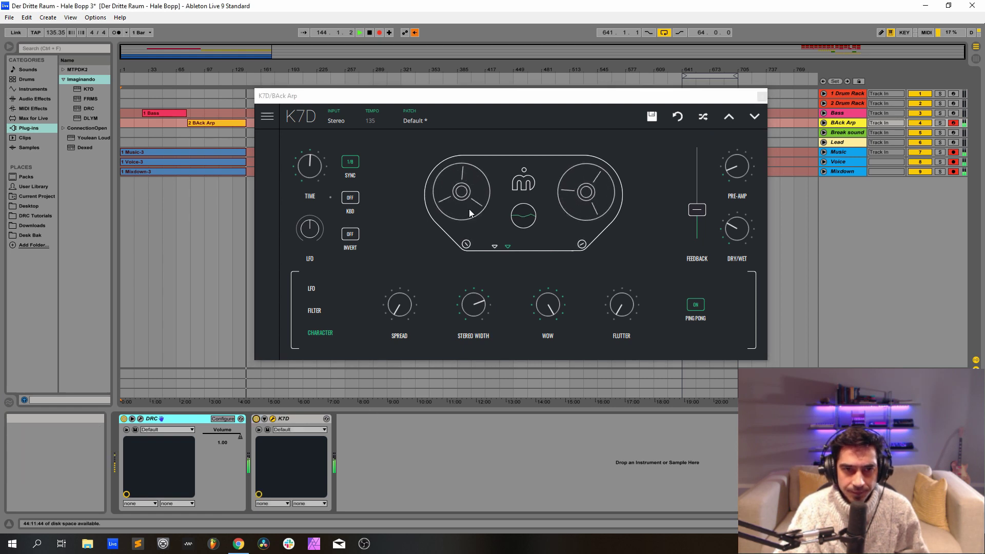
{"action": "left_click", "coordinate": [761, 96]}
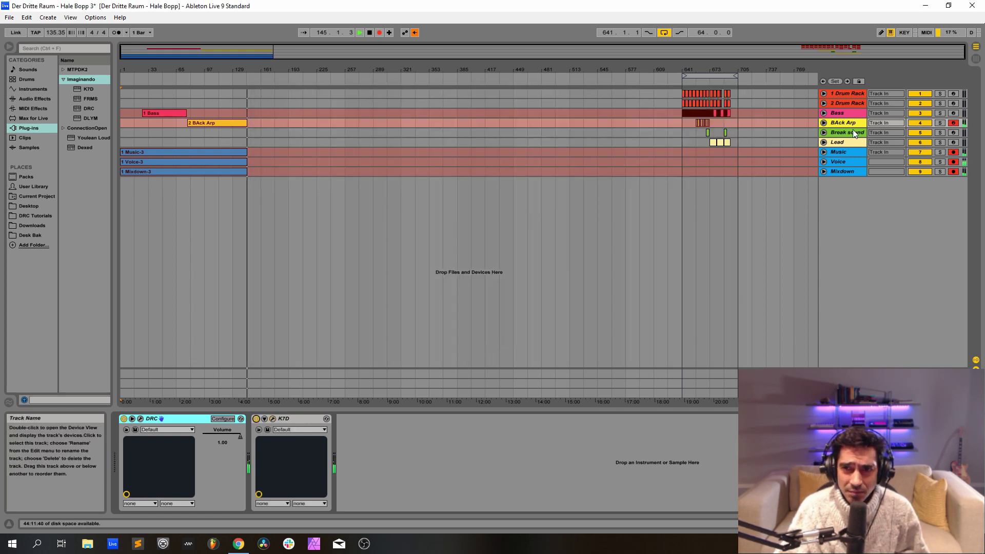
{"action": "left_click", "coordinate": [853, 129]}
{"action": "left_click", "coordinate": [844, 131]}
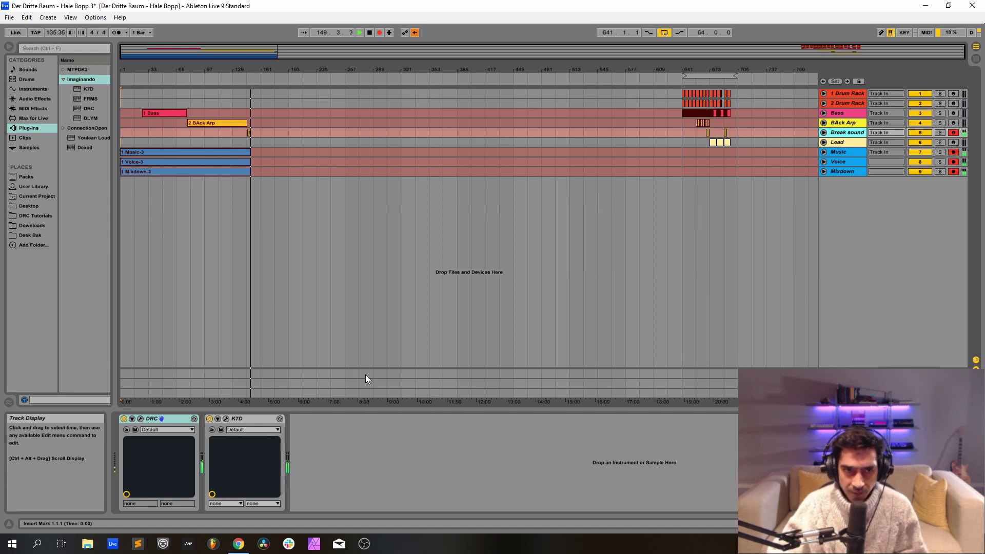
{"action": "left_click", "coordinate": [209, 419]}
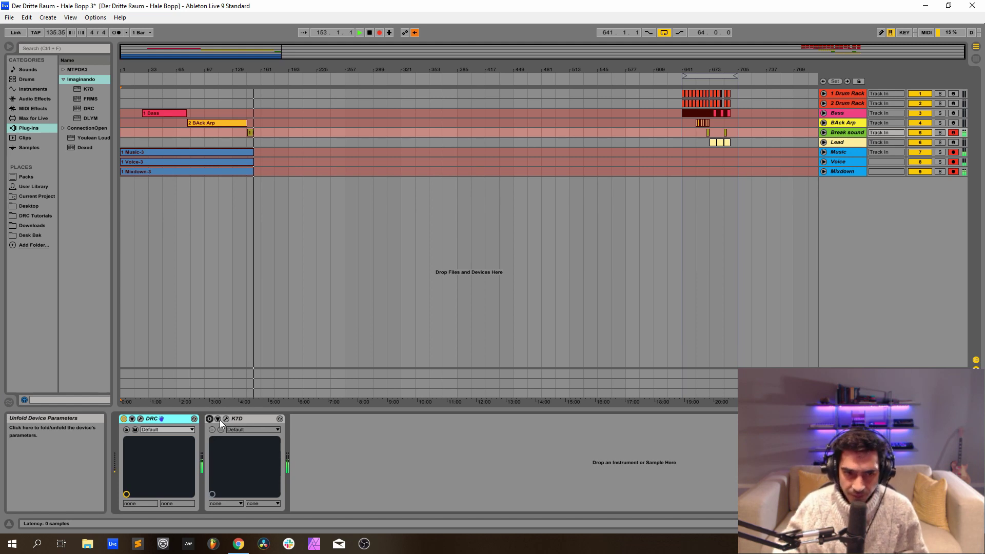
Load the Factory bank's Default patch in the Break sound track's DRC synth and return to its synthesis controls.
{"action": "left_click", "coordinate": [140, 419]}
{"action": "left_click", "coordinate": [465, 152]}
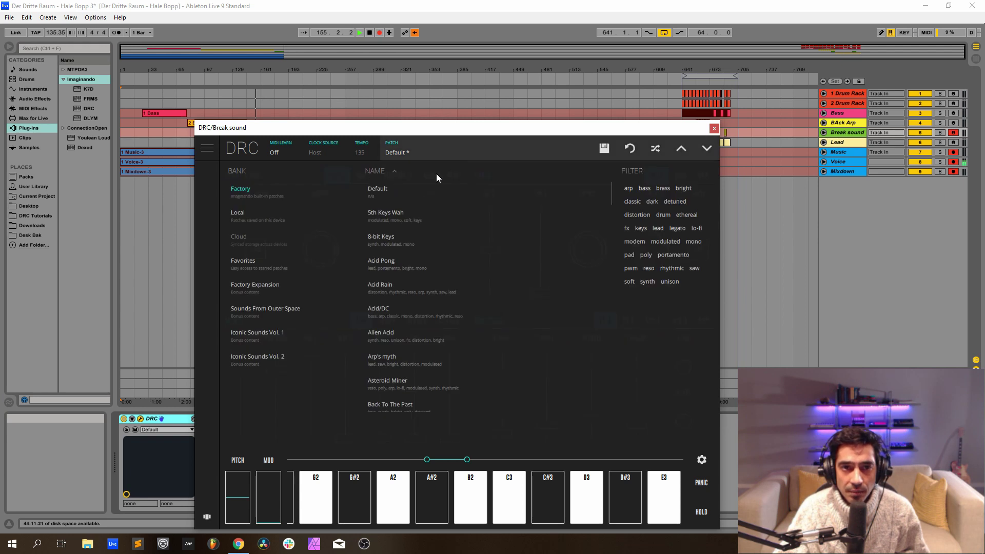
{"action": "left_click", "coordinate": [416, 189]}
{"action": "left_click_drag", "start_coordinate": [417, 133], "coordinate": [428, 86]}
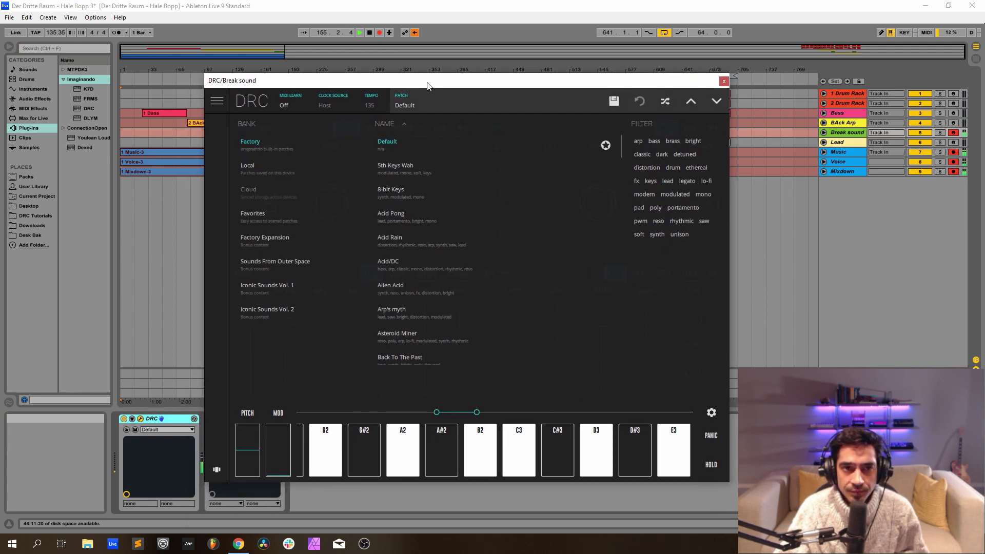
{"action": "left_click", "coordinate": [424, 103]}
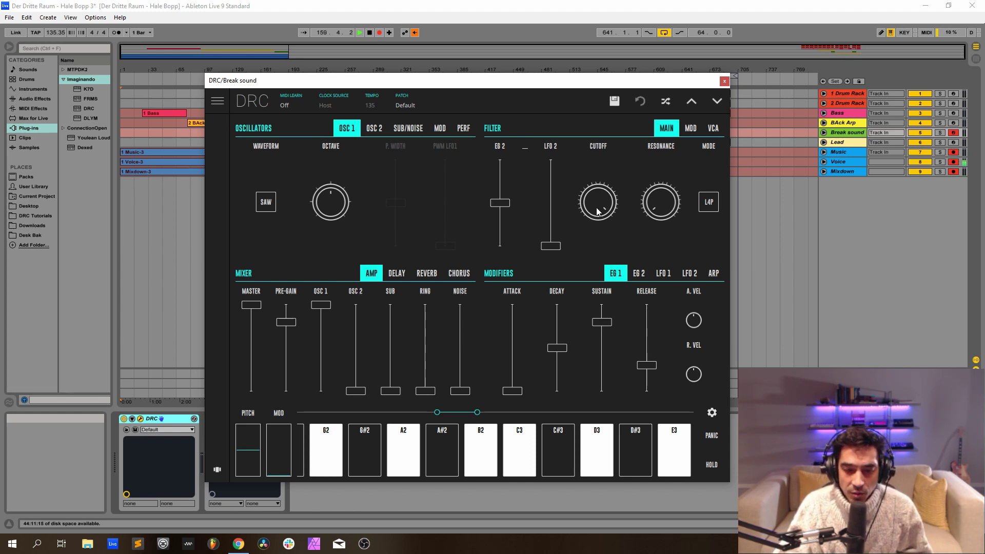
Lower the filter's cutoff to roughly a fifth and raise its KBD modulation about a third above centre.
{"action": "left_click_drag", "start_coordinate": [598, 212], "coordinate": [607, 312]}
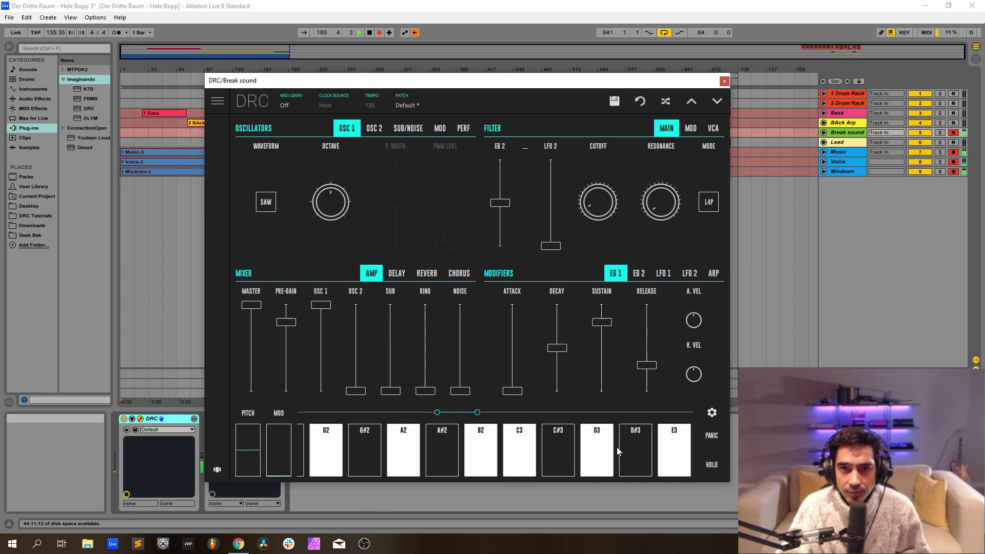
{"action": "left_click", "coordinate": [598, 203]}
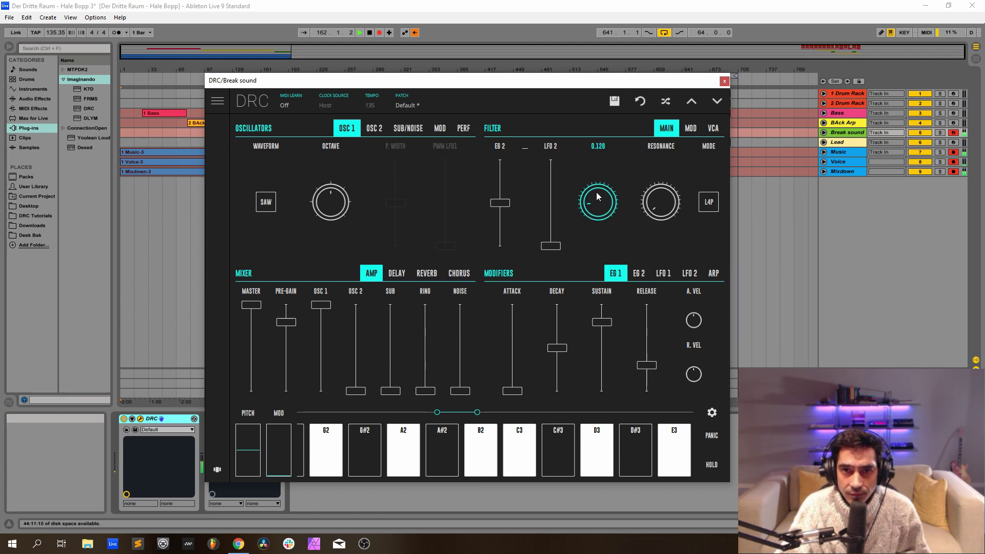
{"action": "left_click_drag", "start_coordinate": [597, 193], "coordinate": [603, 183]}
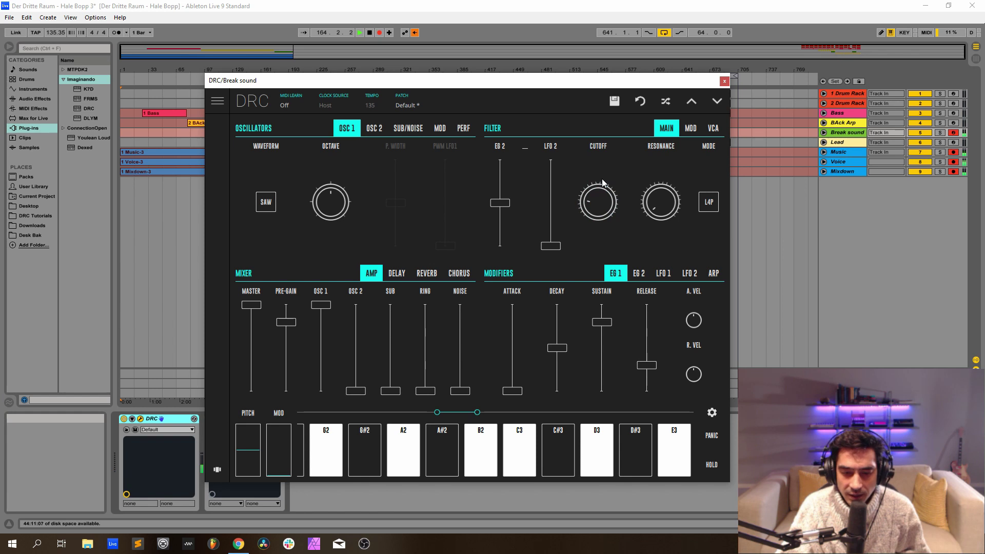
{"action": "left_click", "coordinate": [690, 128]}
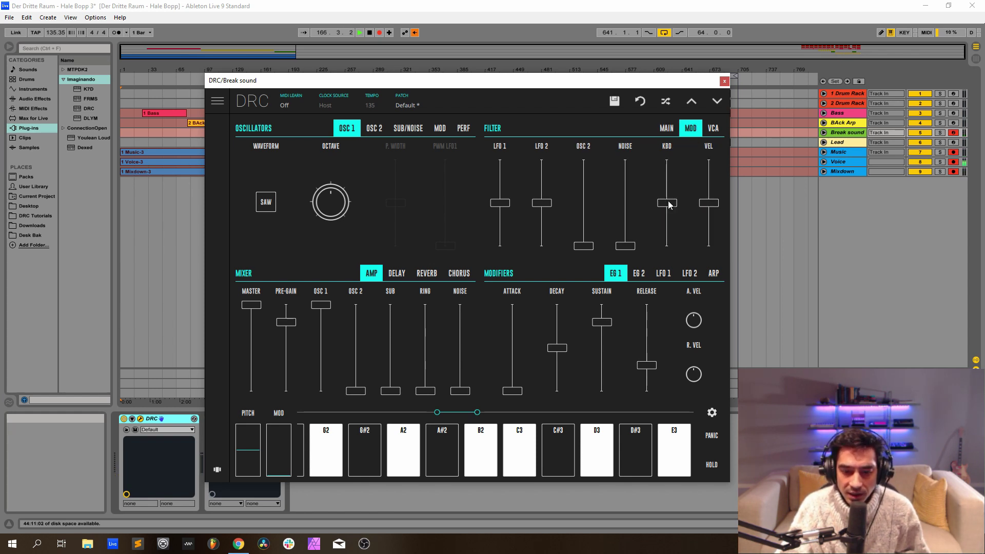
{"action": "left_click_drag", "start_coordinate": [668, 204], "coordinate": [683, 187]}
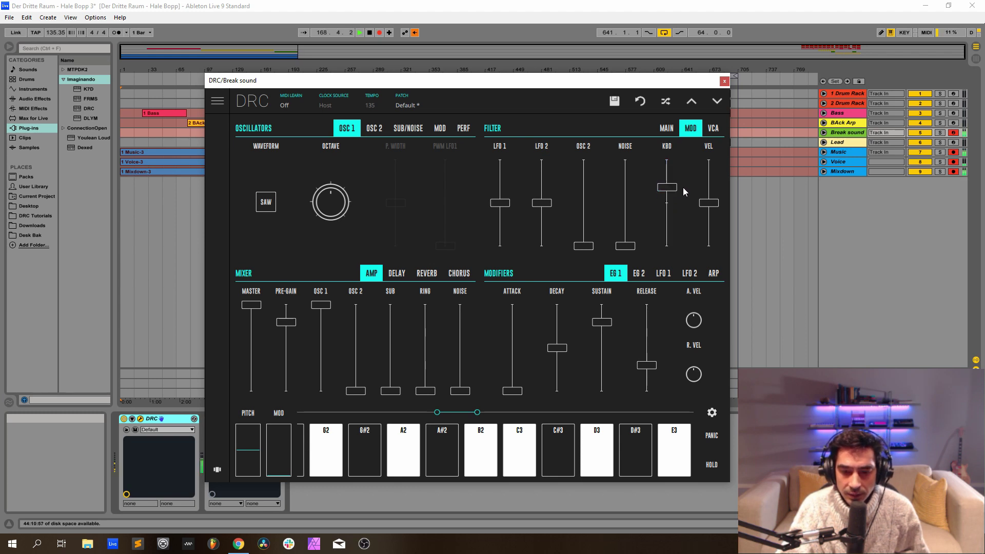
Raise the VCA's KBD modulation to about a fifth above centre.
{"action": "left_click", "coordinate": [718, 129]}
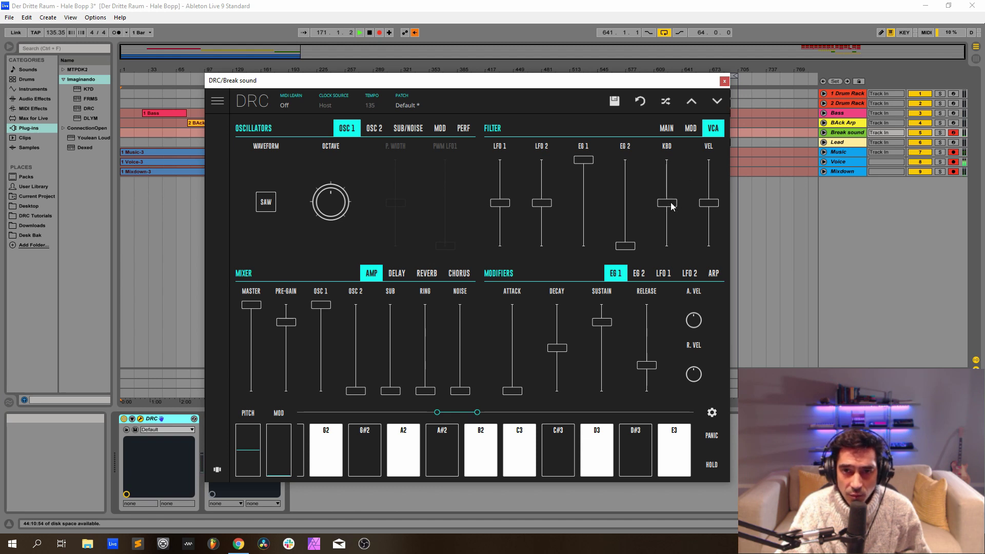
{"action": "left_click_drag", "start_coordinate": [667, 203], "coordinate": [677, 204]}
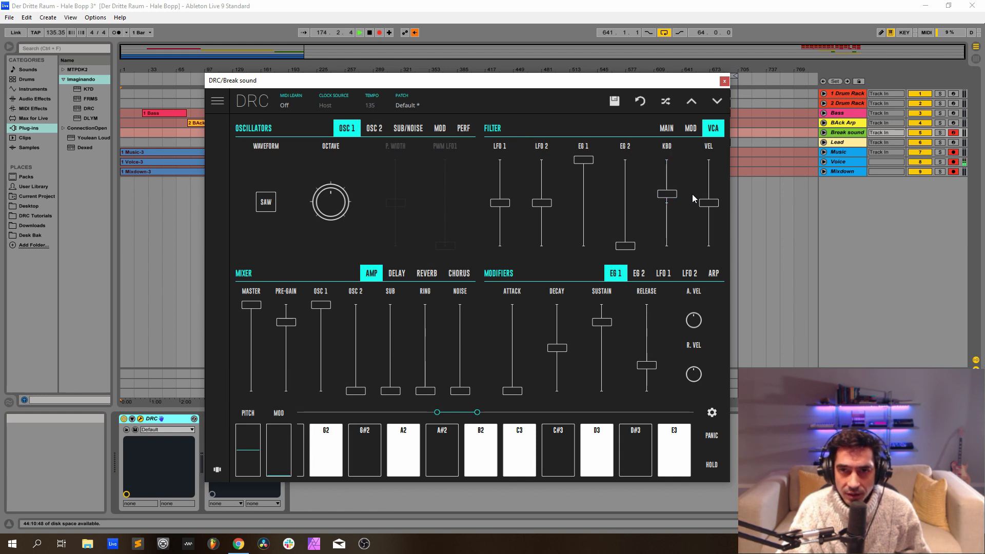
{"action": "left_click_drag", "start_coordinate": [674, 195], "coordinate": [674, 200]}
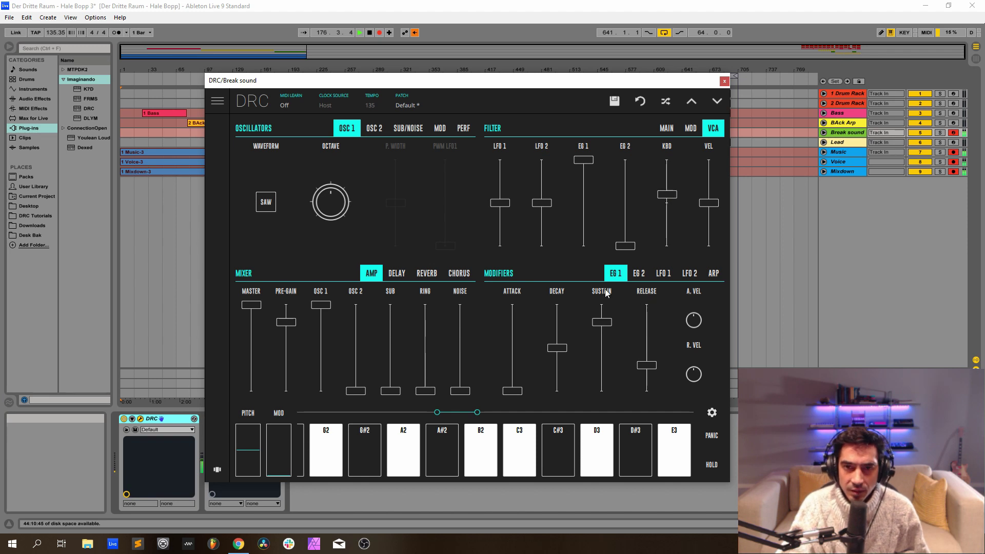
Set EG 1's attack to about 0.06 and its decay to about 0.15, and lower its sustain.
{"action": "left_click", "coordinate": [519, 393]}
{"action": "left_click_drag", "start_coordinate": [528, 391], "coordinate": [524, 387]}
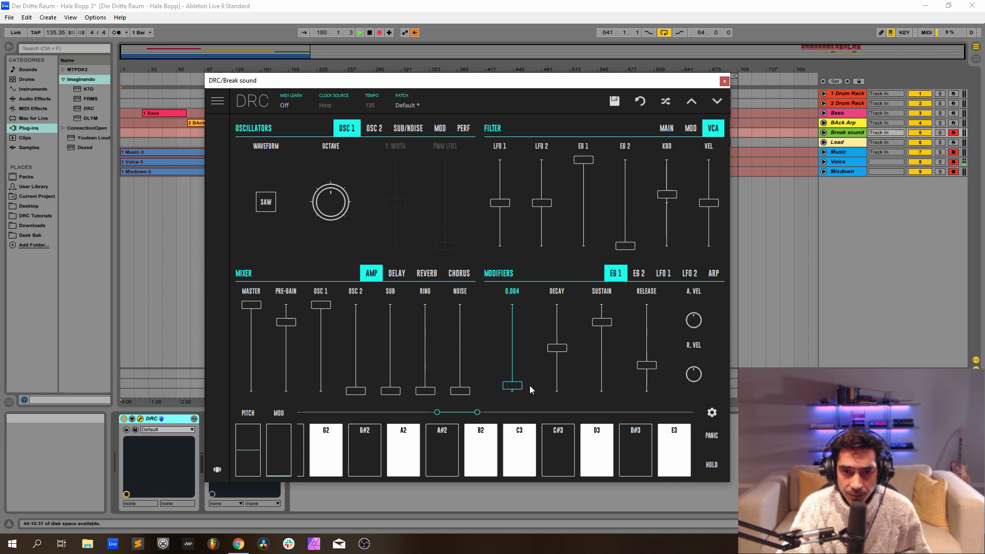
{"action": "left_click_drag", "start_coordinate": [526, 386], "coordinate": [553, 378]}
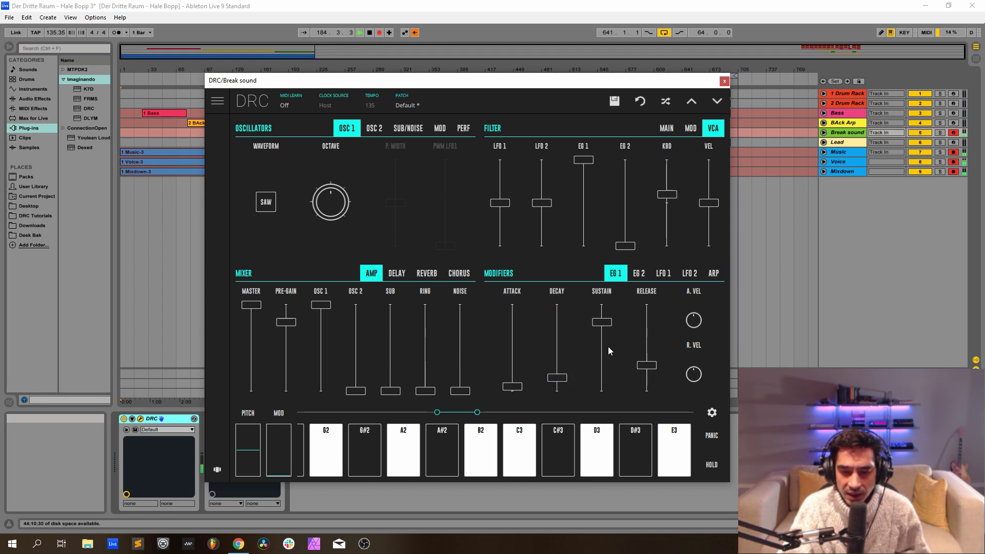
{"action": "left_click_drag", "start_coordinate": [607, 342], "coordinate": [646, 381]}
Set EG 2's attack to about 5%, its sustain to about 22% and its release to about 38%.
{"action": "left_click", "coordinate": [638, 274]}
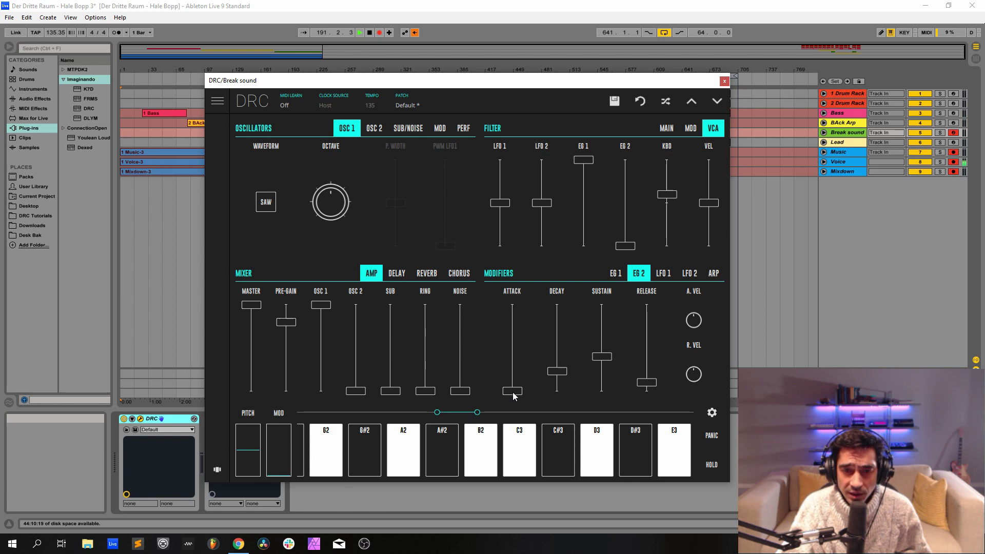
{"action": "left_click_drag", "start_coordinate": [513, 391], "coordinate": [565, 371]}
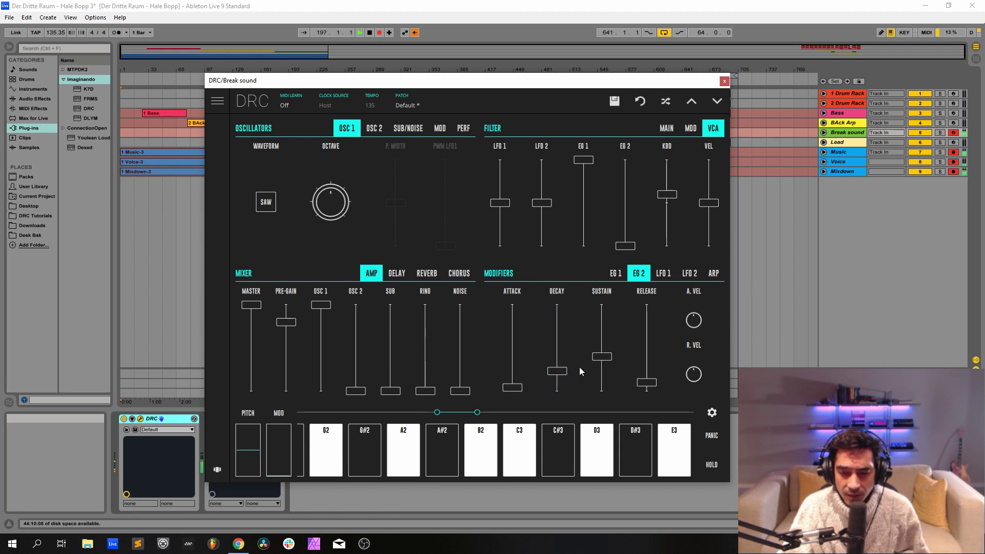
{"action": "left_click_drag", "start_coordinate": [602, 358], "coordinate": [605, 372]}
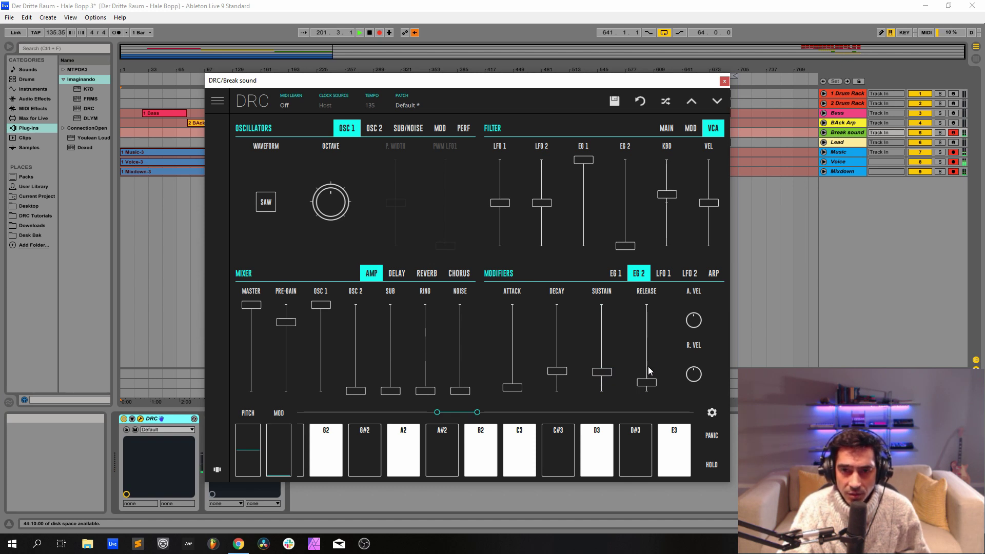
{"action": "left_click_drag", "start_coordinate": [648, 367], "coordinate": [667, 358]}
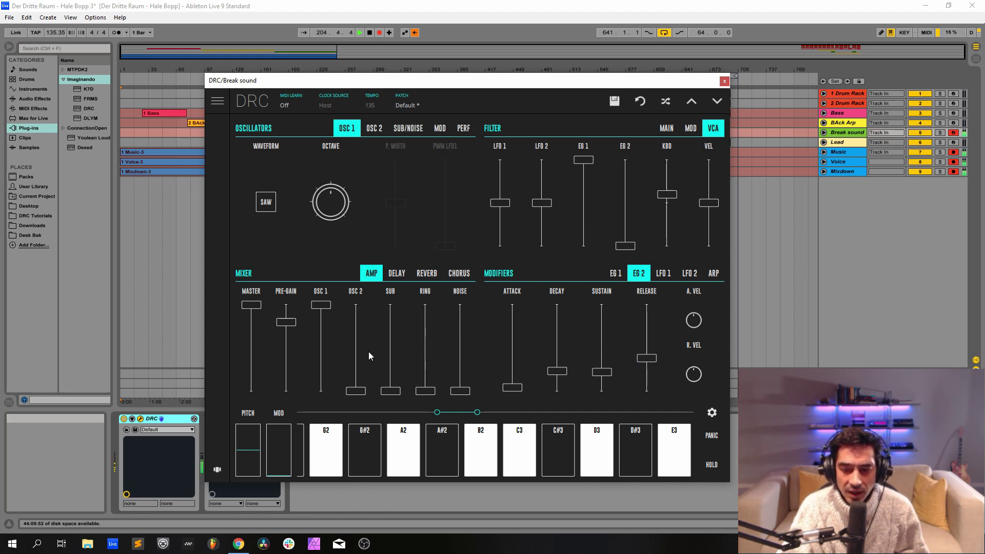
Raise the reverb amount to about a third and its decay to about 65%, and close the Break sound synth.
{"action": "left_click", "coordinate": [428, 274]}
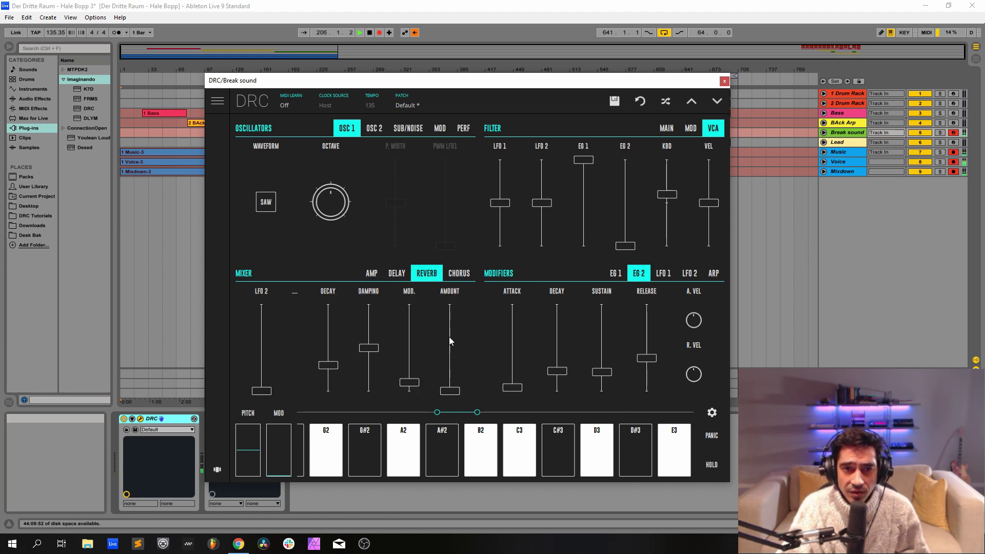
{"action": "left_click_drag", "start_coordinate": [451, 364], "coordinate": [461, 362]}
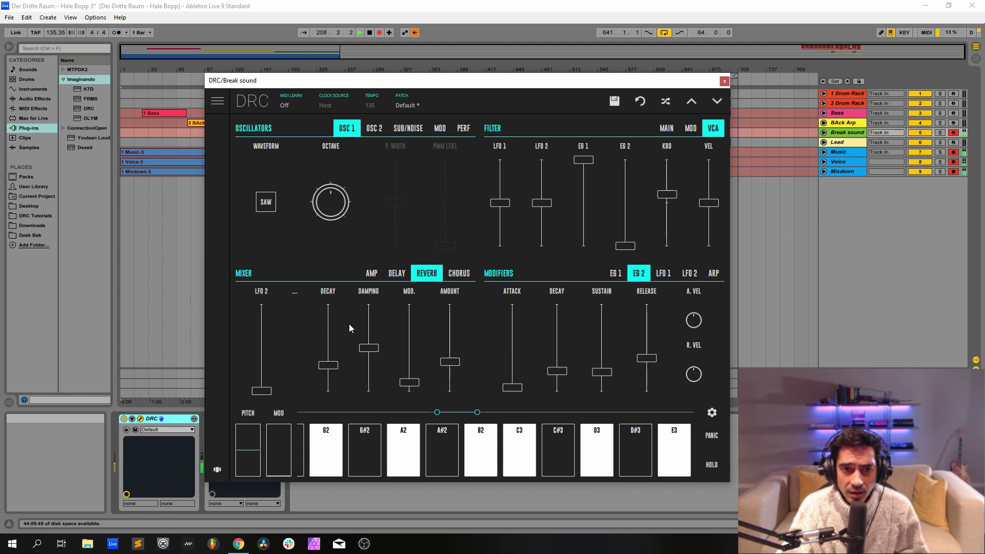
{"action": "left_click_drag", "start_coordinate": [329, 349], "coordinate": [356, 335]}
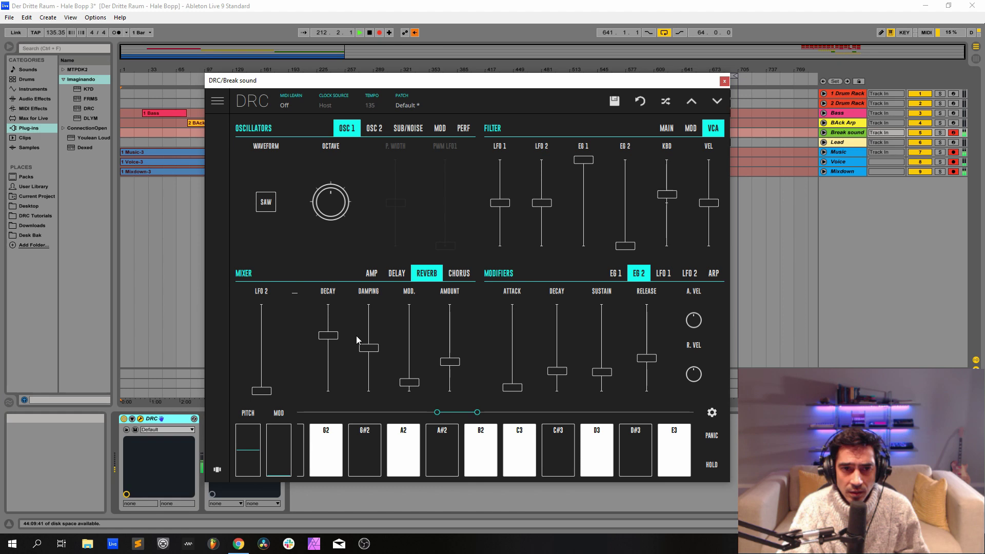
{"action": "left_click", "coordinate": [724, 81]}
Fine-tune the dry/wet mix of the Break sound track's K7D delay and set its feedback to about 0.163.
{"action": "left_click", "coordinate": [225, 418]}
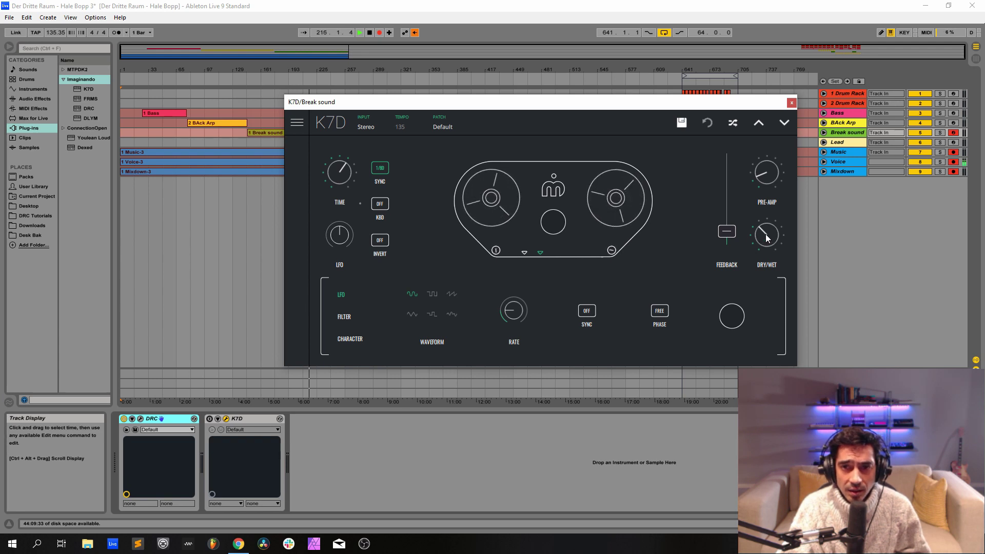
{"action": "left_click_drag", "start_coordinate": [767, 238], "coordinate": [771, 239]}
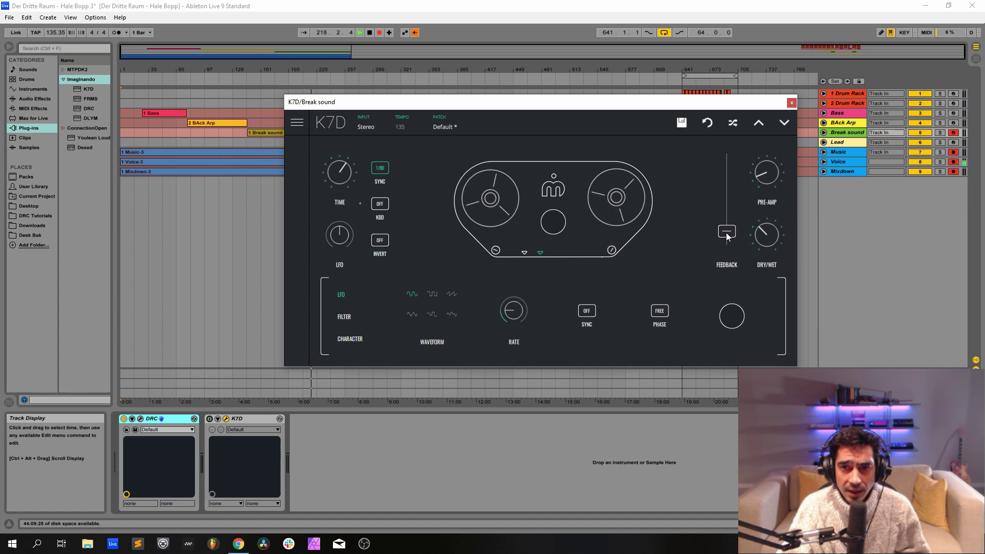
{"action": "left_click_drag", "start_coordinate": [727, 236], "coordinate": [728, 235]}
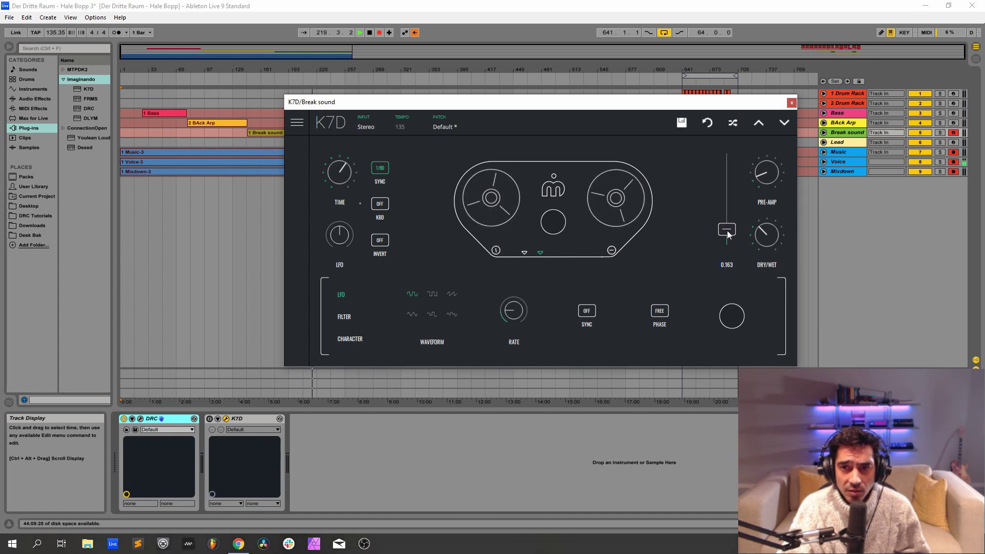
Display the K7D's character settings, switch the delay on for the Break sound track and close its window.
{"action": "left_click", "coordinate": [350, 339]}
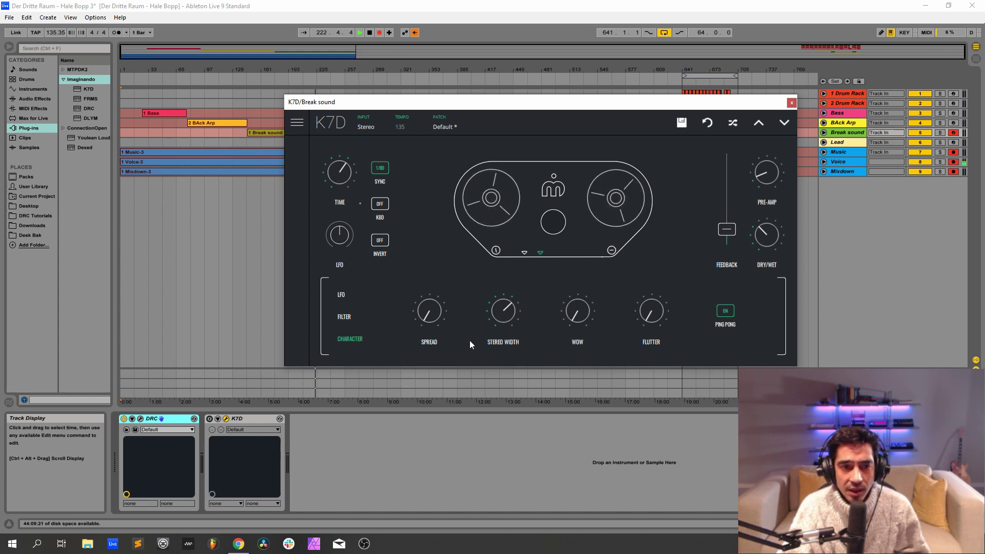
{"action": "left_click", "coordinate": [209, 420]}
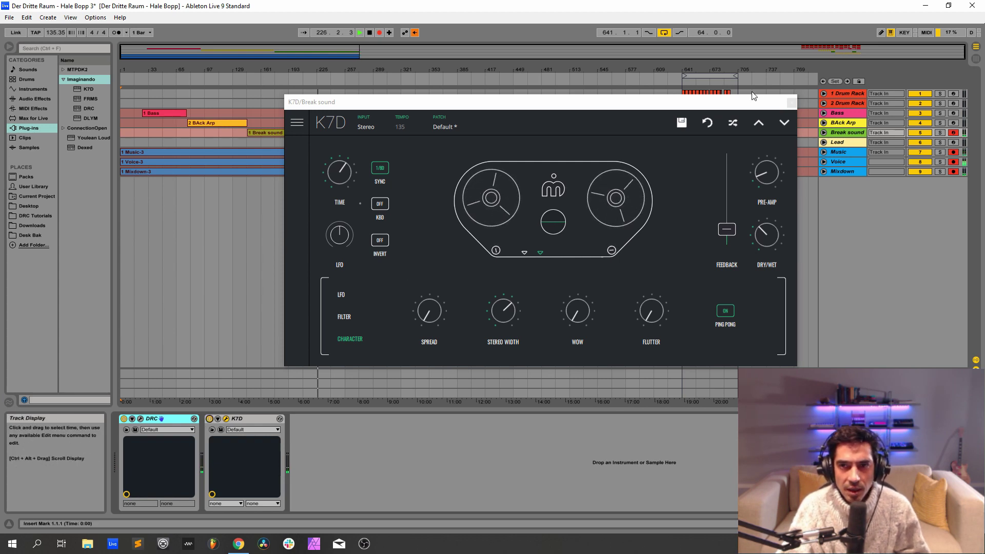
{"action": "left_click", "coordinate": [792, 105]}
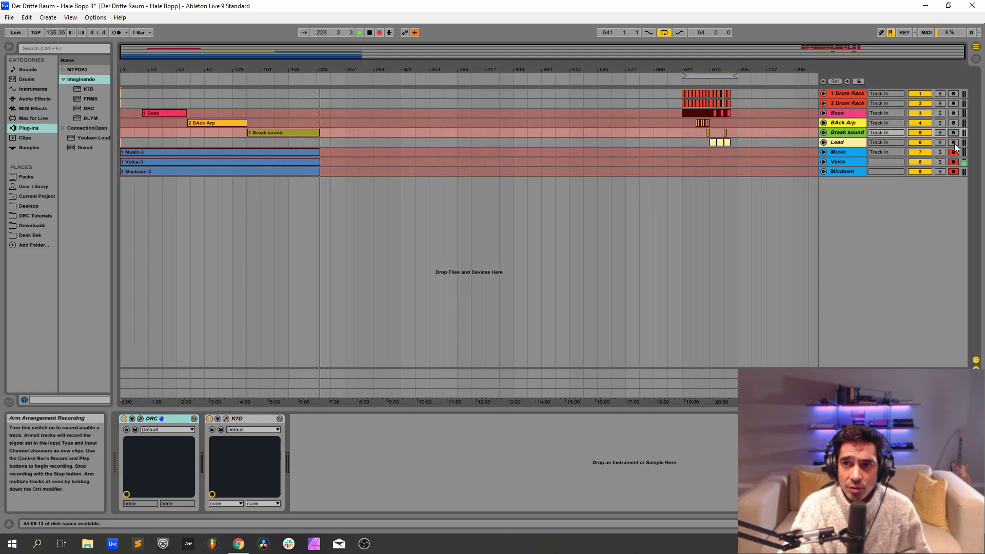
Arm the Lead track, fold and turn off its two EQ Eights, and turn off its Filter Delay.
{"action": "left_click", "coordinate": [953, 143]}
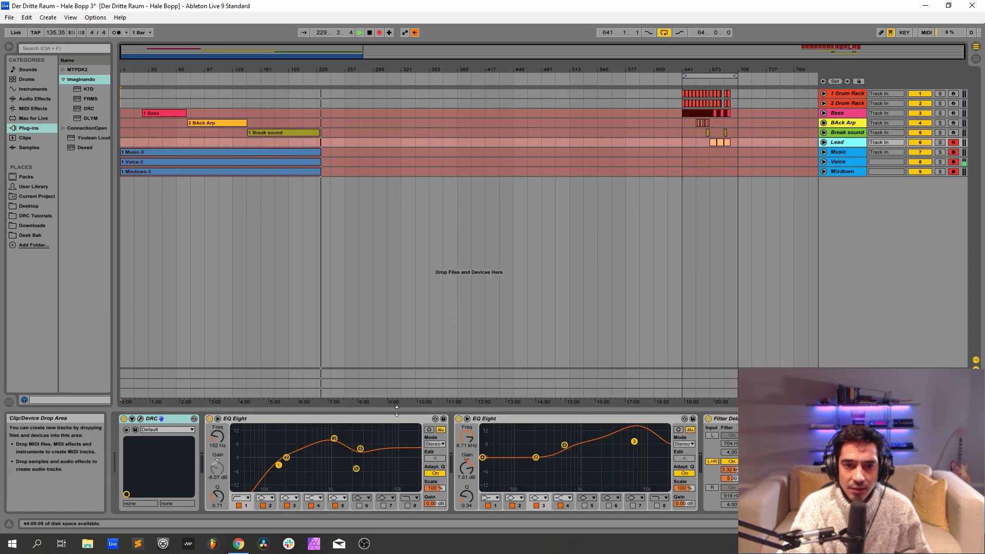
{"action": "double_click", "coordinate": [353, 418]}
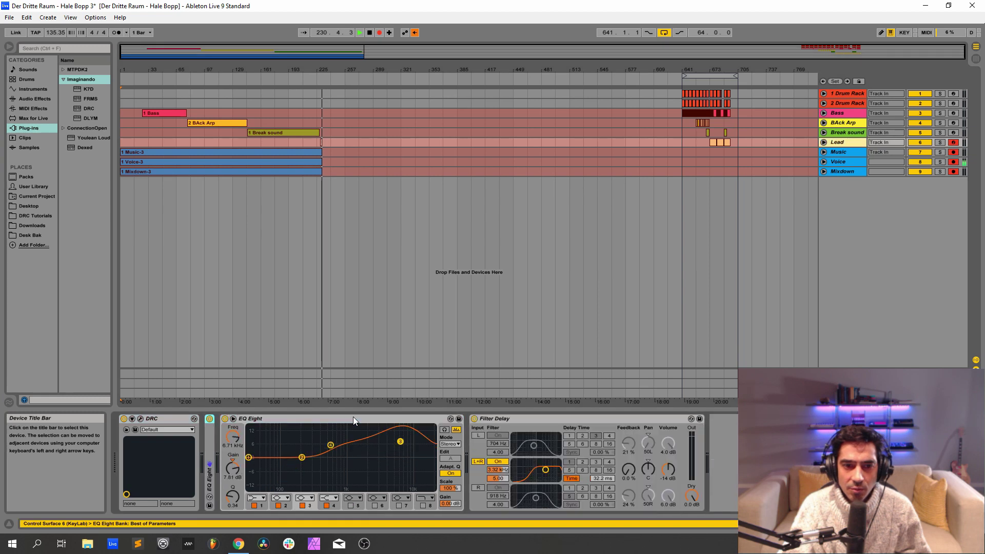
{"action": "double_click", "coordinate": [353, 418]}
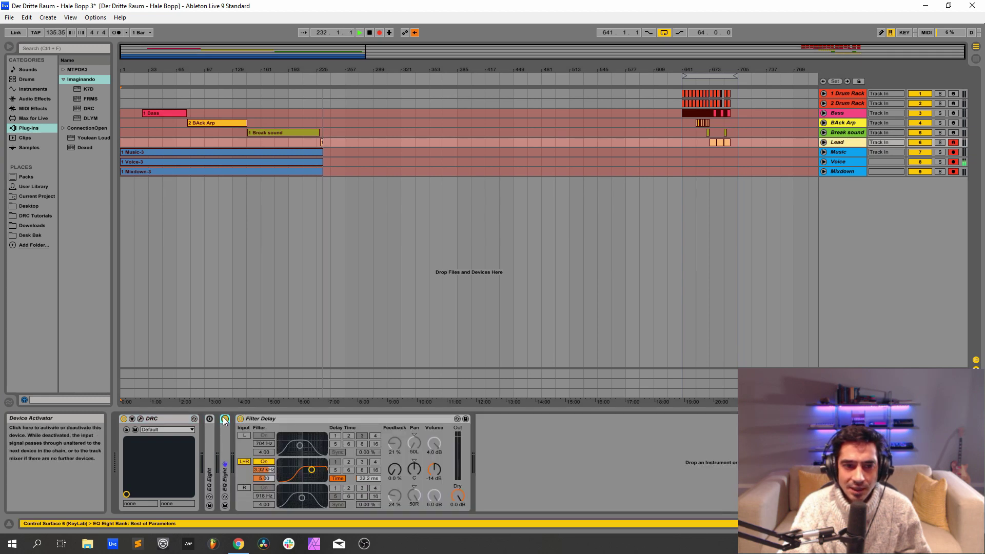
{"action": "left_click", "coordinate": [269, 419]}
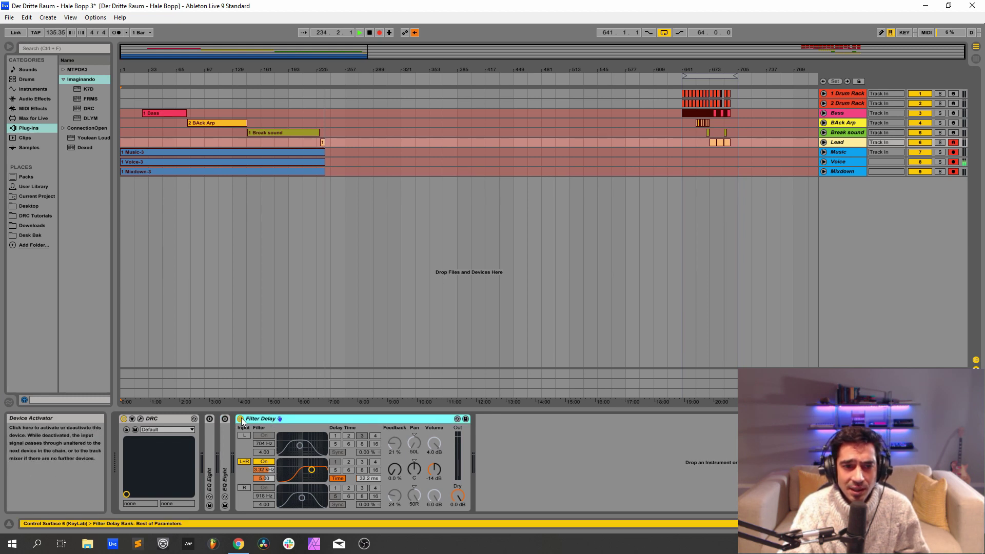
{"action": "left_click", "coordinate": [240, 419]}
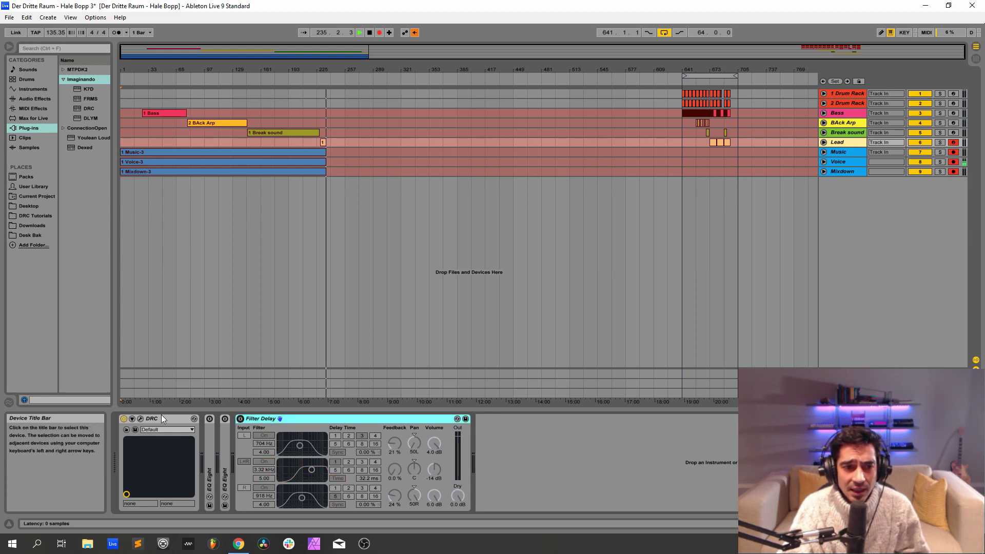
Open the Lead track's DRC synth, load its Default factory patch and lower oscillator 1's octave.
{"action": "left_click", "coordinate": [162, 418]}
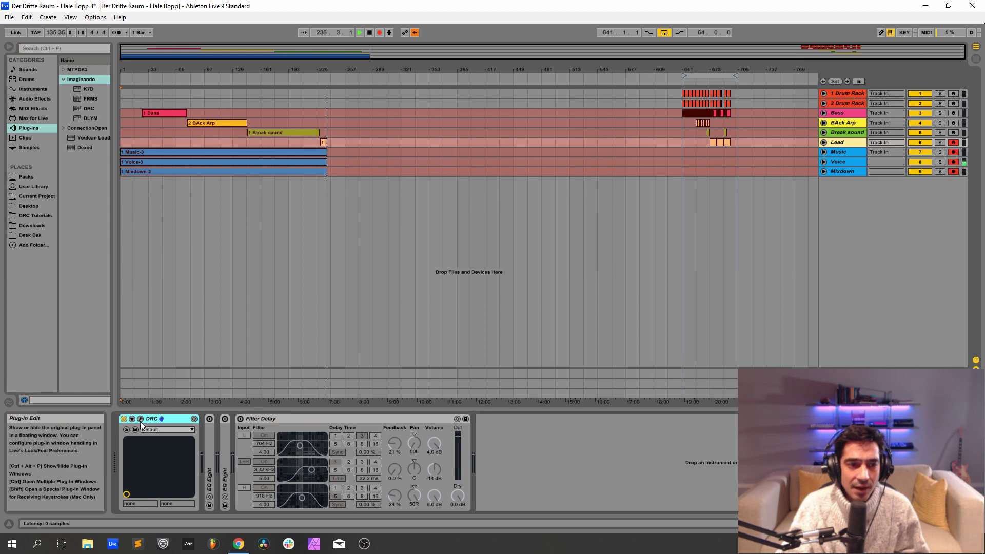
{"action": "left_click", "coordinate": [140, 421]}
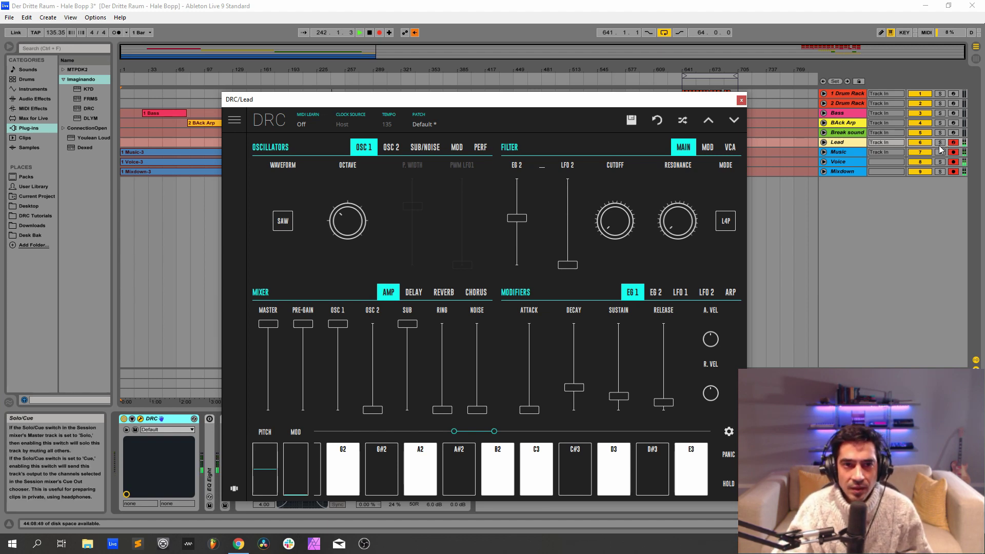
{"action": "left_click", "coordinate": [440, 126]}
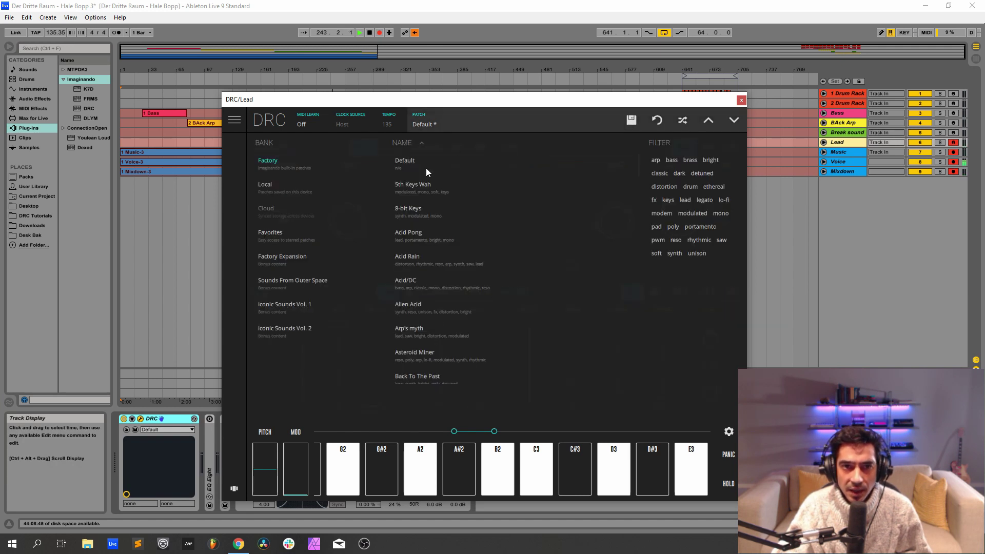
{"action": "left_click", "coordinate": [448, 124]}
{"action": "left_click_drag", "start_coordinate": [344, 228], "coordinate": [347, 267]}
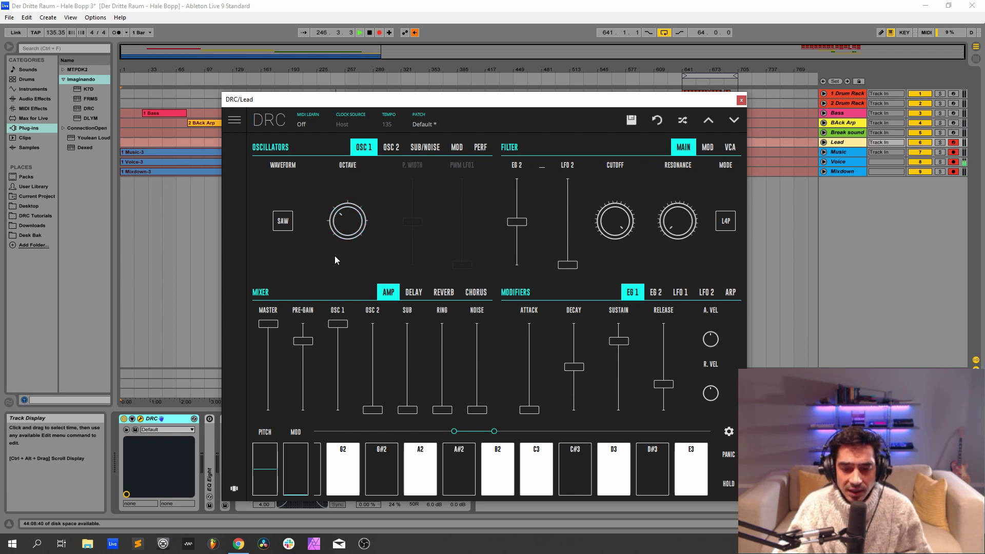
Set the sub oscillator's waveform to sine and raise the pre-gain and sub levels to maximum.
{"action": "left_click", "coordinate": [425, 146]}
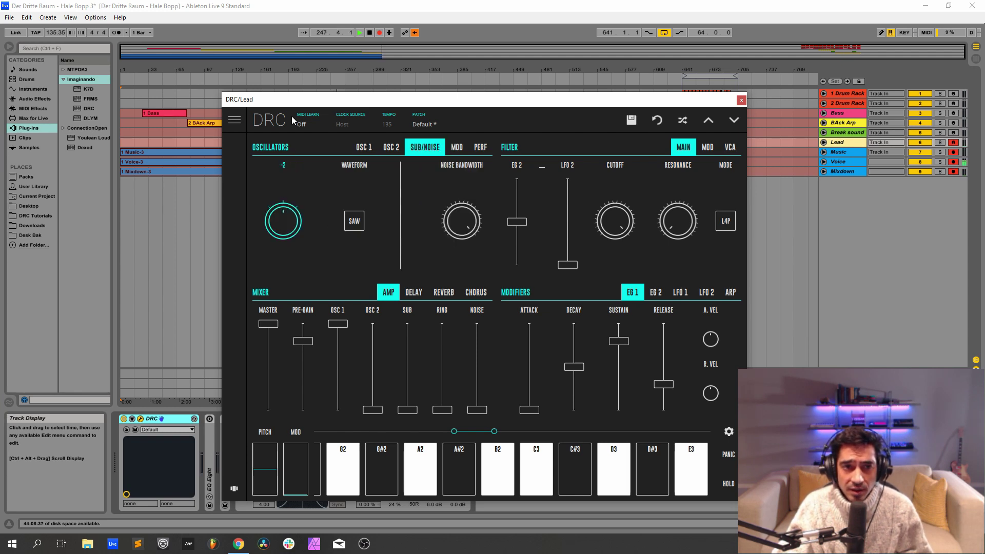
{"action": "left_click", "coordinate": [354, 212]}
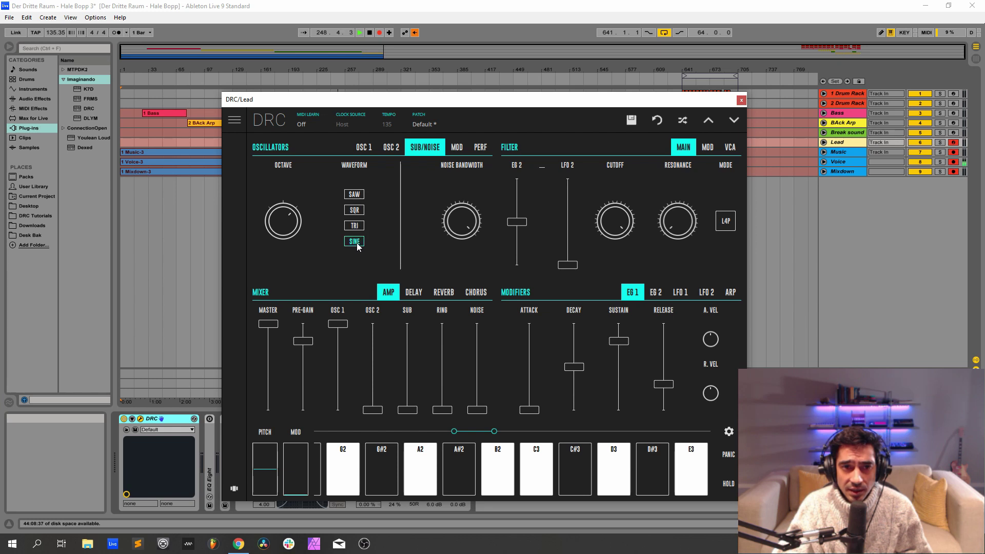
{"action": "left_click", "coordinate": [358, 247]}
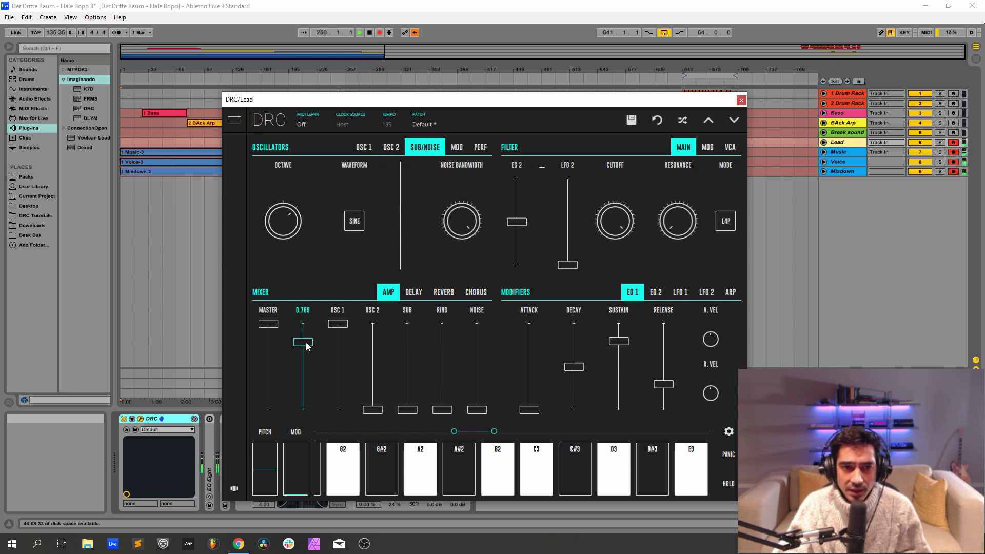
{"action": "left_click_drag", "start_coordinate": [302, 341], "coordinate": [302, 323]}
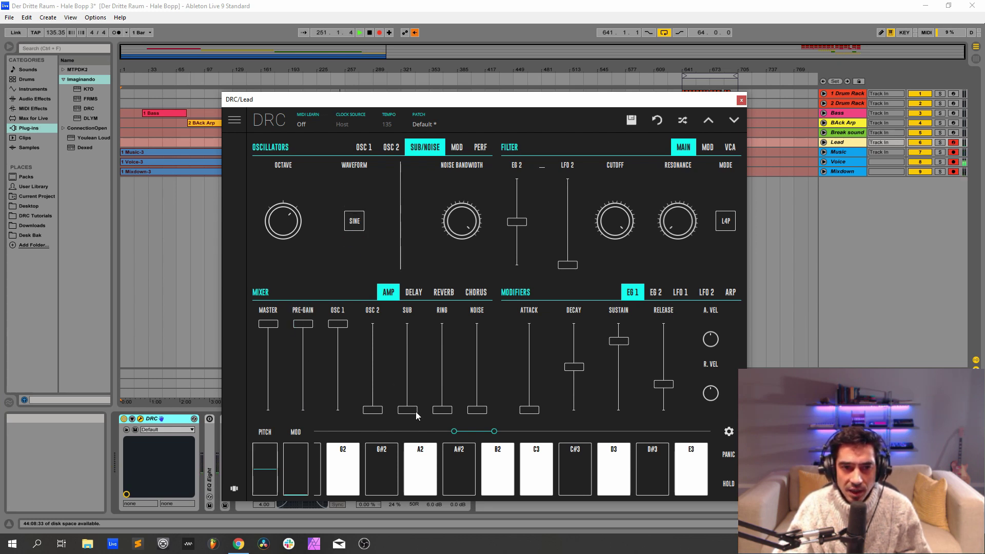
{"action": "left_click_drag", "start_coordinate": [413, 411], "coordinate": [411, 324]}
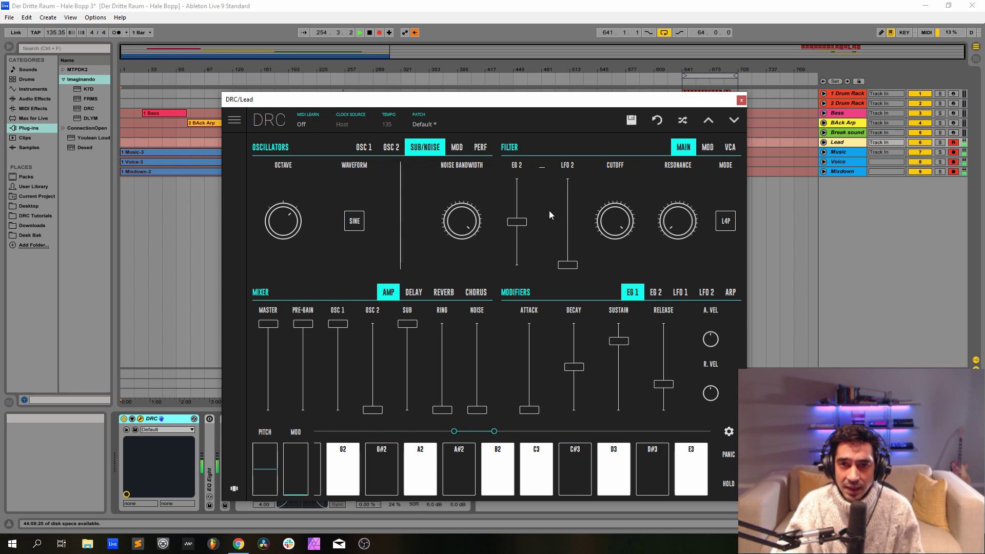
Lower the filter cutoff almost fully, raise its EG 2 amount slightly, and set keyboard and velocity modulation to about 0.281.
{"action": "left_click_drag", "start_coordinate": [622, 219], "coordinate": [622, 241]}
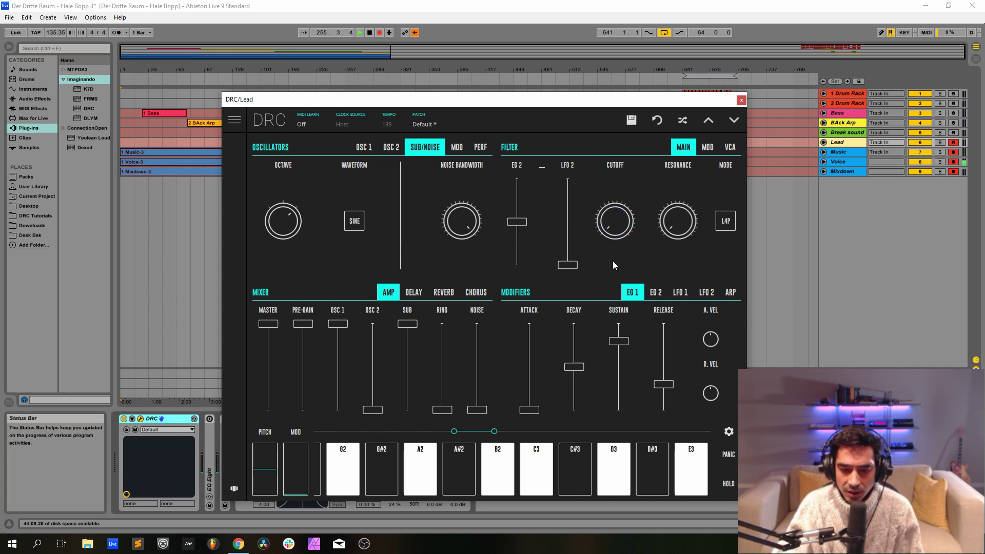
{"action": "left_click_drag", "start_coordinate": [521, 228], "coordinate": [532, 222]}
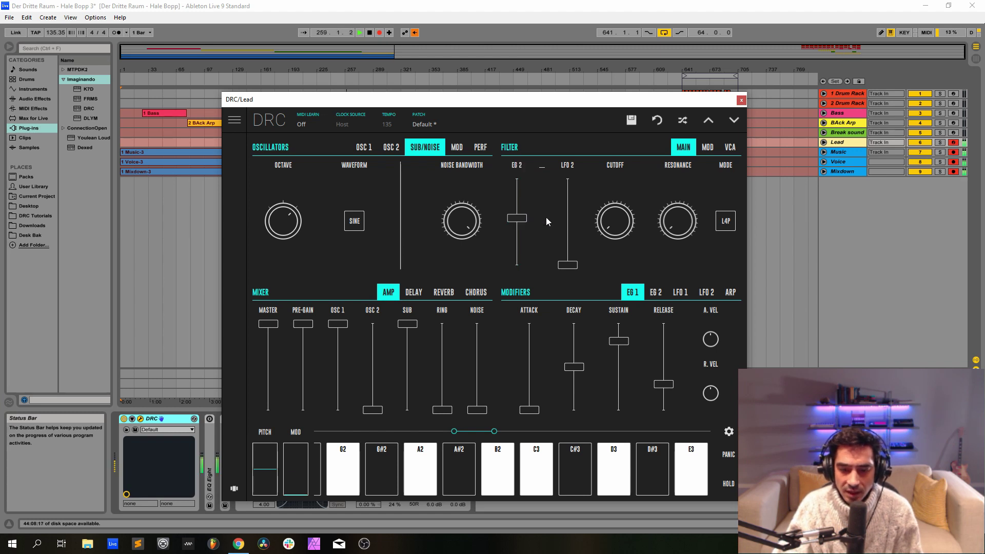
{"action": "left_click", "coordinate": [708, 148]}
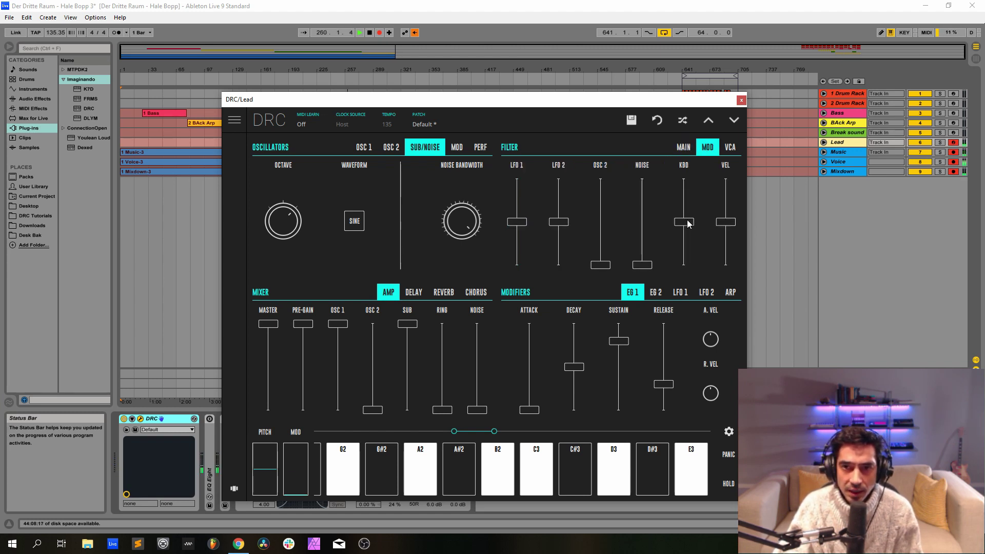
{"action": "left_click_drag", "start_coordinate": [689, 225], "coordinate": [730, 211]}
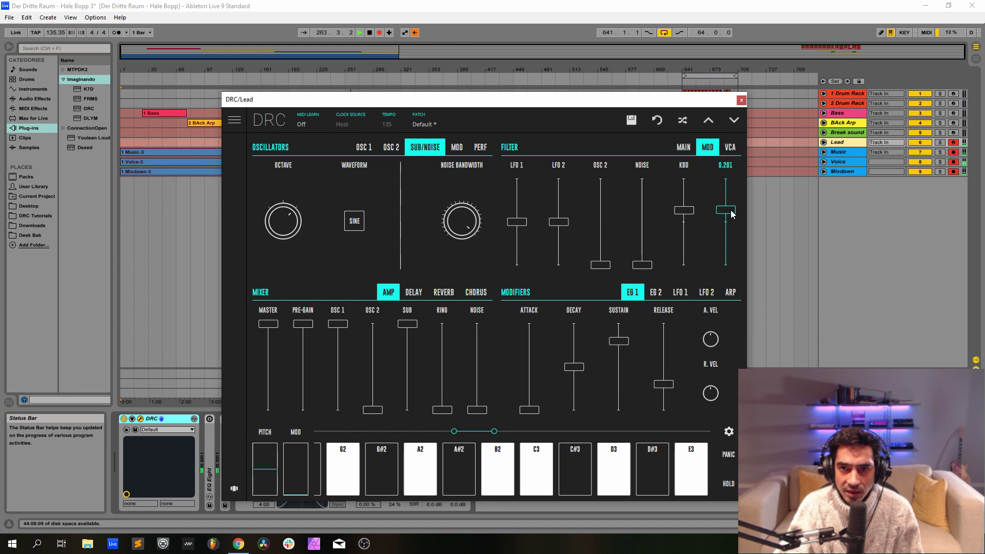
{"action": "left_click_drag", "start_coordinate": [729, 214], "coordinate": [731, 215]}
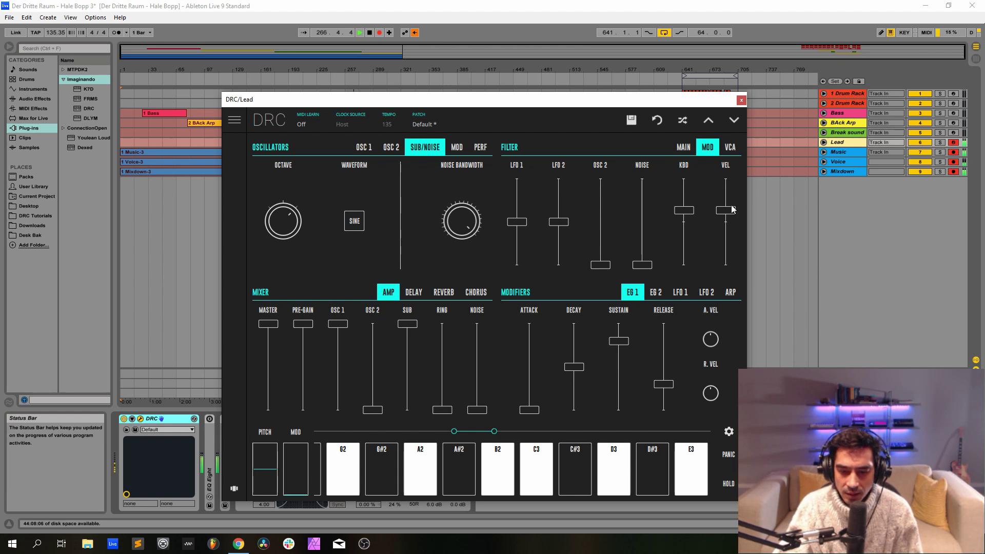
Raise the VCA velocity to about 0.4 and lower EG 1's decay to about 25%, sustain to 17% and release to 10%.
{"action": "left_click", "coordinate": [730, 147]}
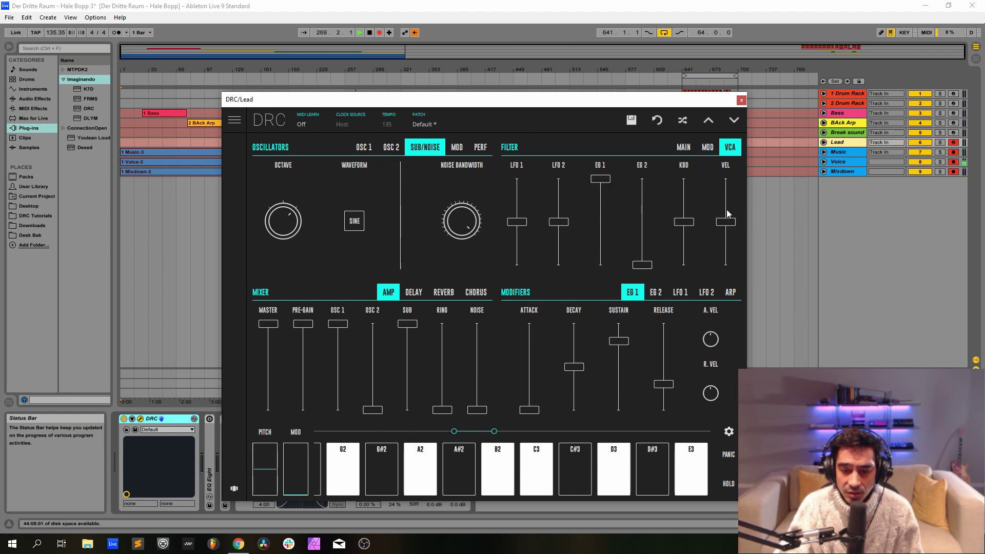
{"action": "left_click_drag", "start_coordinate": [727, 212], "coordinate": [737, 205]}
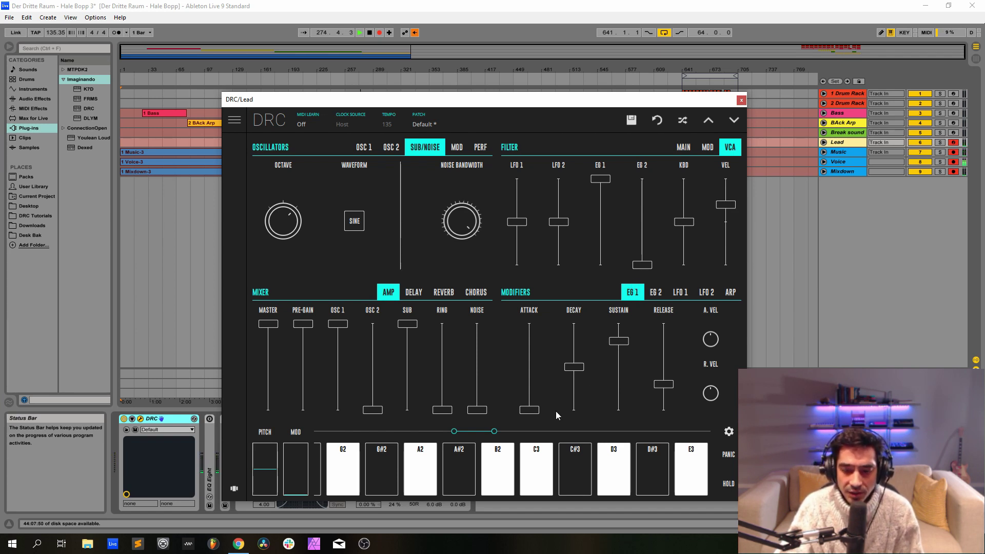
{"action": "left_click_drag", "start_coordinate": [578, 377], "coordinate": [622, 401]}
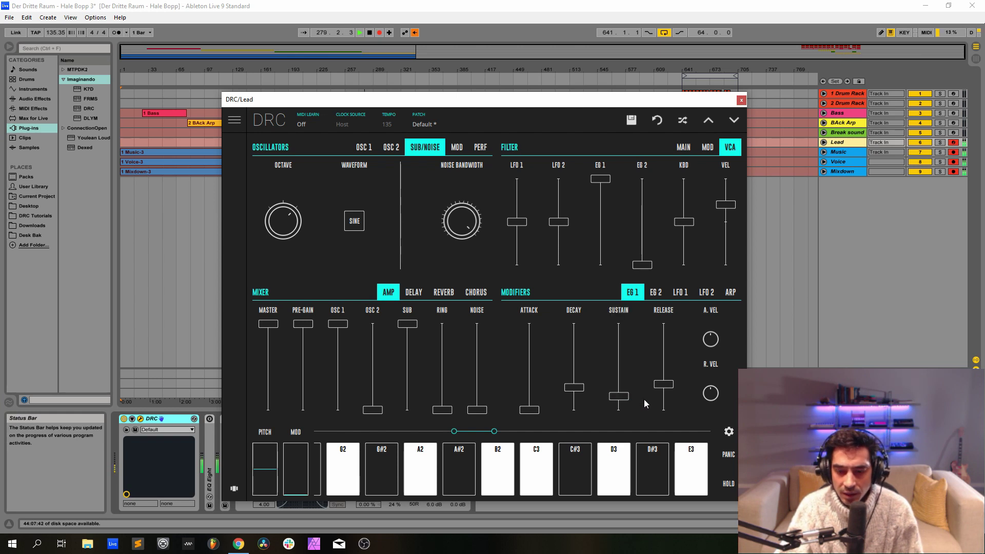
{"action": "left_click_drag", "start_coordinate": [669, 382], "coordinate": [669, 405]}
Set EG 2's decay to 0.202, lower its sustain to about 20%, raise its release slightly, and hide the synth window.
{"action": "left_click", "coordinate": [657, 293]}
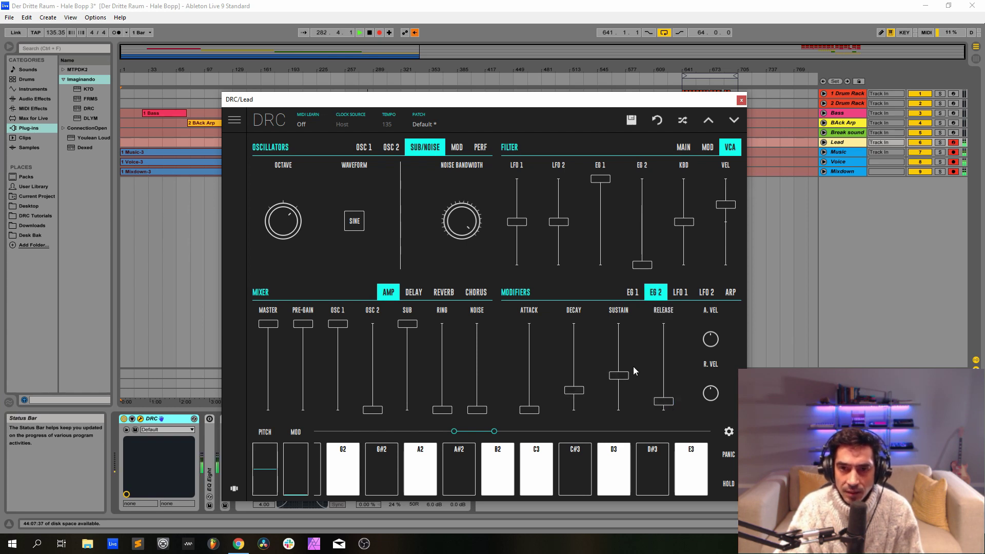
{"action": "left_click_drag", "start_coordinate": [576, 391], "coordinate": [578, 396]}
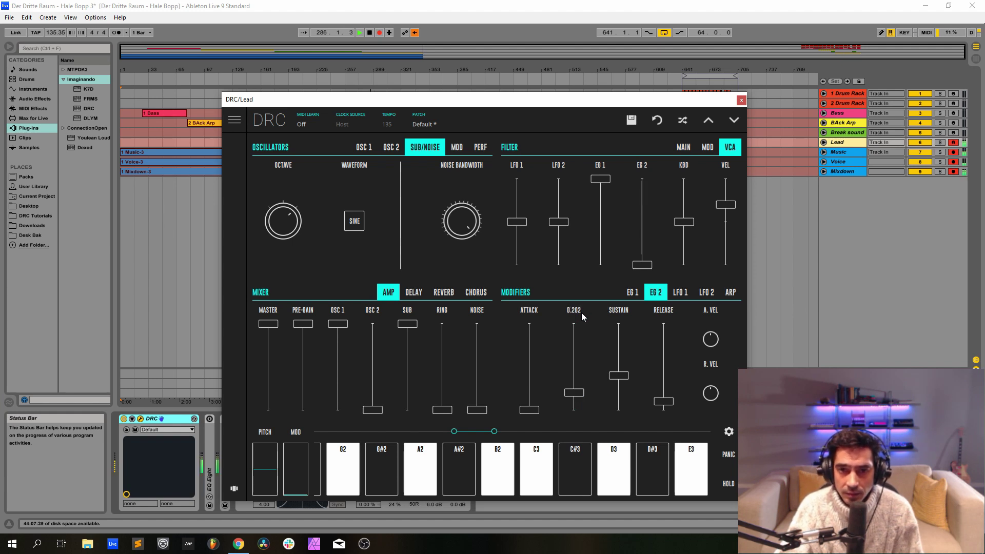
{"action": "left_click_drag", "start_coordinate": [625, 374], "coordinate": [663, 398]}
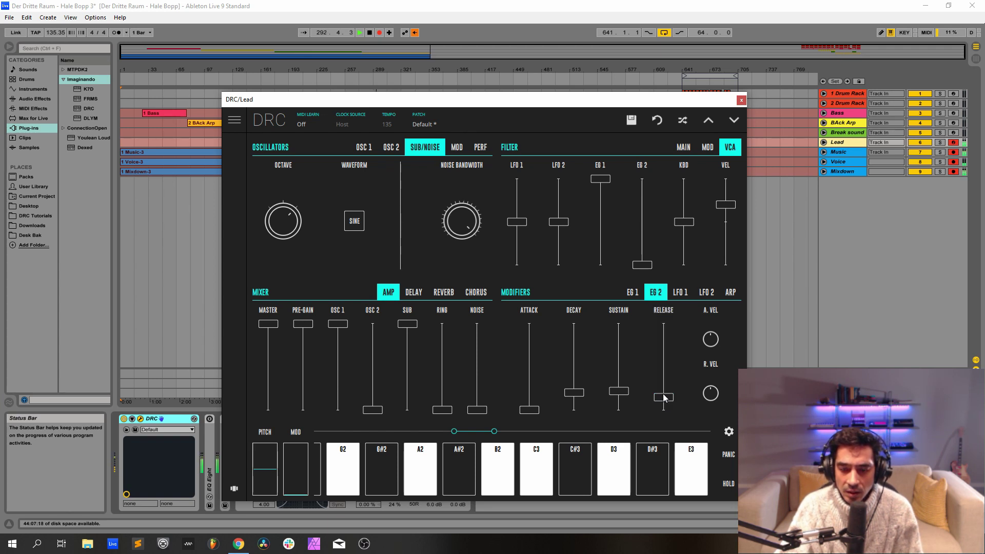
{"action": "key", "text": "ctrl+alt+p"}
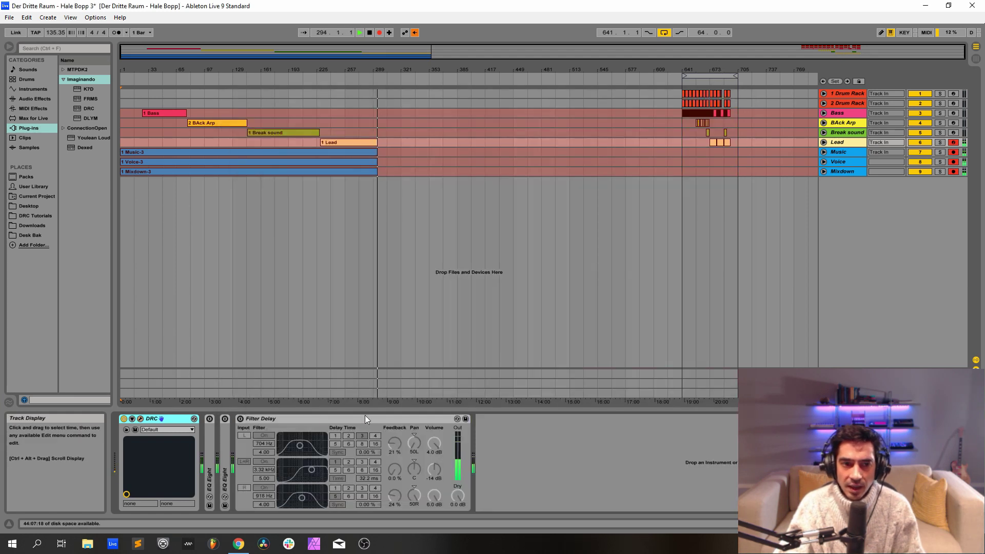
Unfold both EQ Eights on the Lead track and turn them on.
{"action": "left_click", "coordinate": [214, 447]}
{"action": "double_click", "coordinate": [211, 447]}
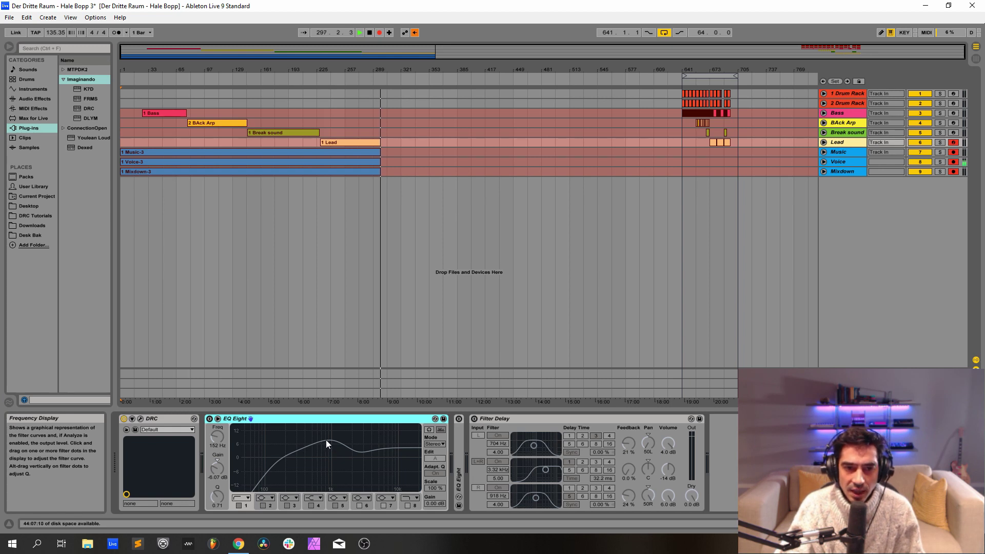
{"action": "left_click", "coordinate": [209, 420]}
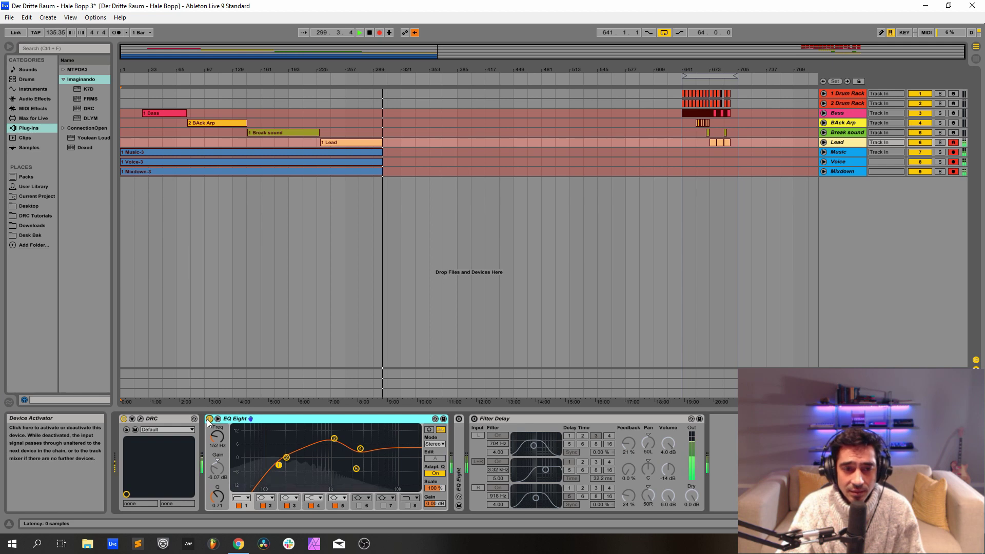
{"action": "double_click", "coordinate": [460, 444]}
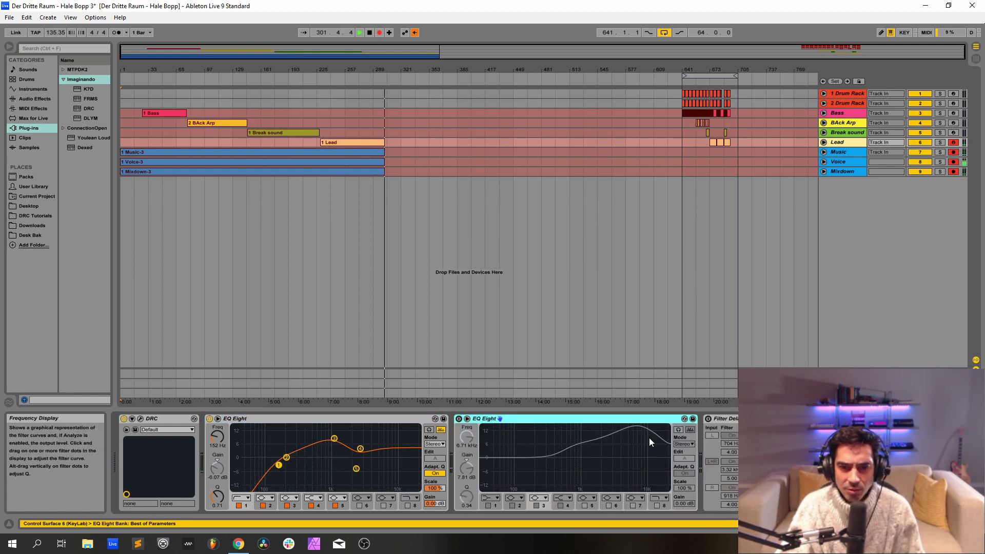
{"action": "left_click", "coordinate": [458, 420]}
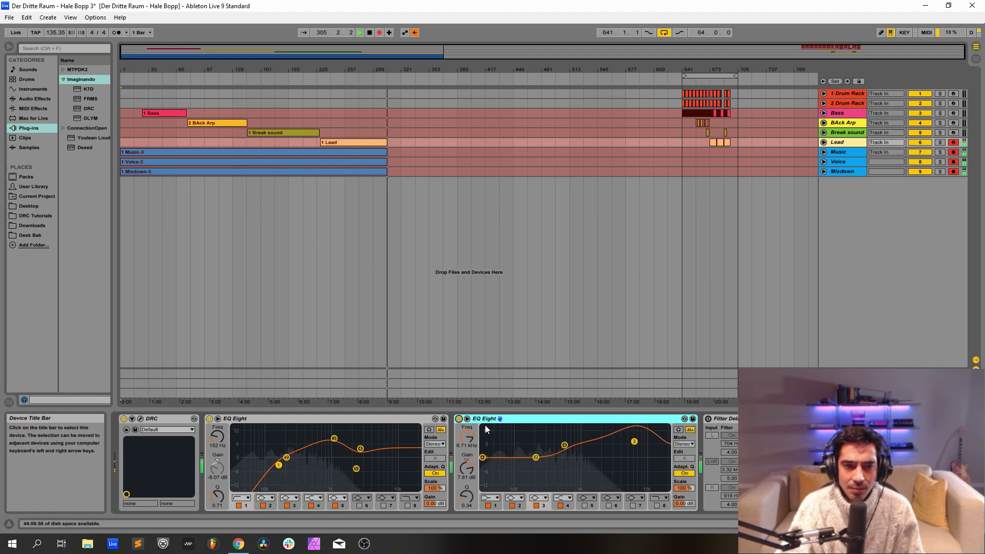
Fold both EQ Eights and turn on the Lead track's Filter Delay.
{"action": "double_click", "coordinate": [363, 420]}
{"action": "double_click", "coordinate": [362, 421]}
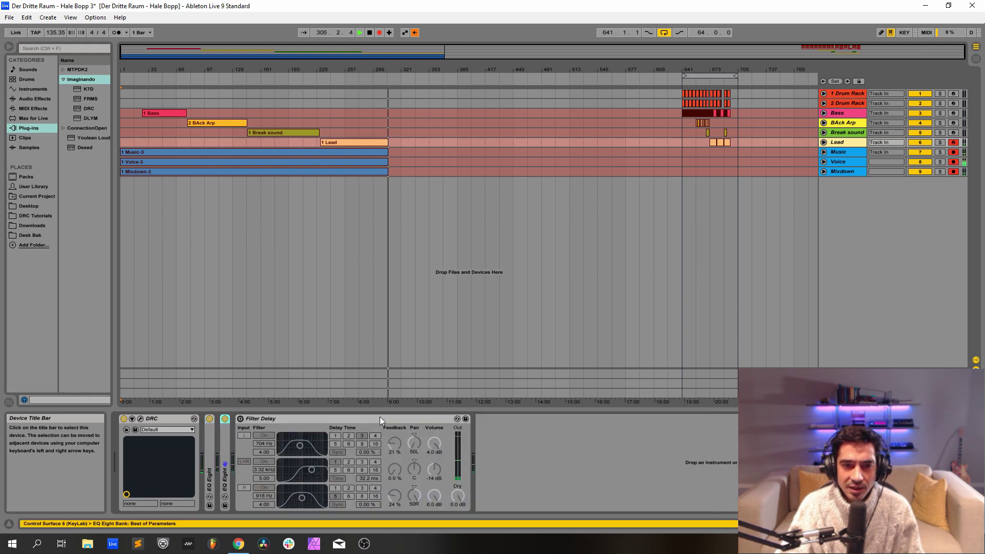
{"action": "left_click", "coordinate": [374, 417]}
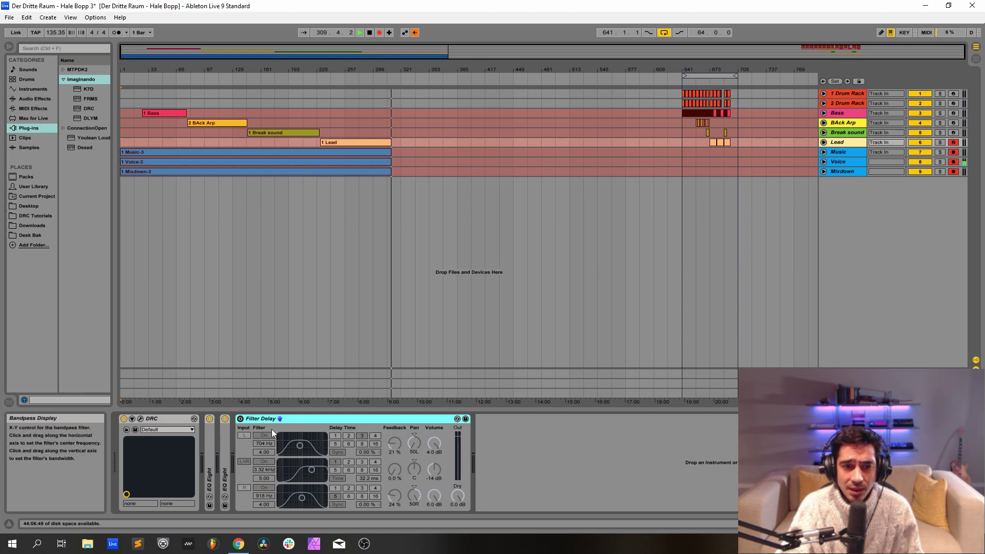
{"action": "left_click", "coordinate": [240, 419]}
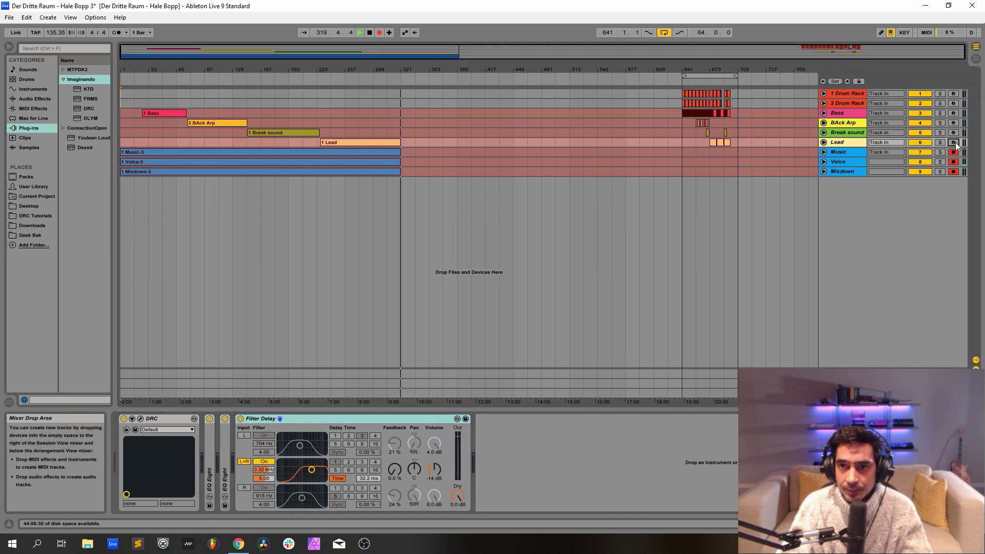
Stop recording, move the 64-bar arrangement section from bar 641 to about bar 329, and restart recording.
{"action": "left_click_drag", "start_coordinate": [737, 180], "coordinate": [682, 92]}
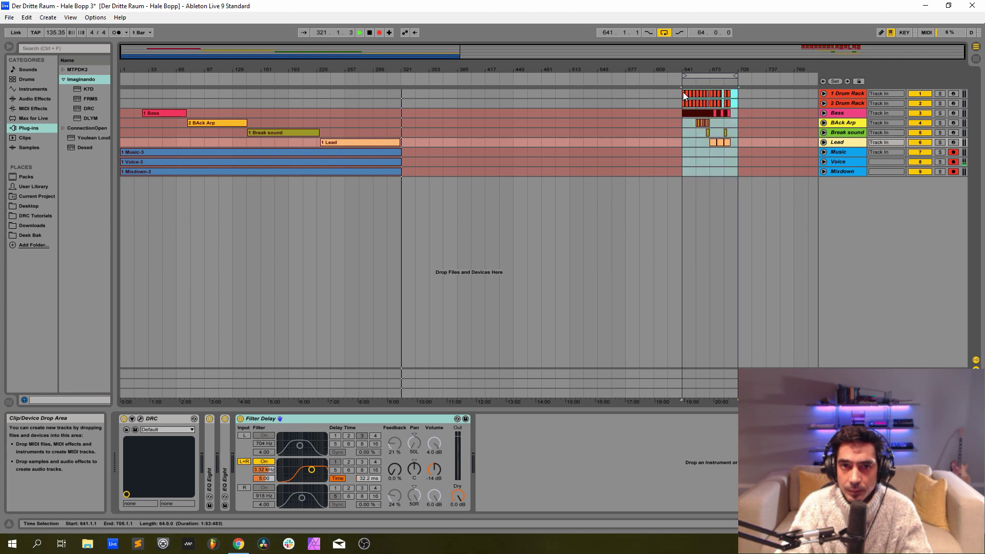
{"action": "scroll", "coordinate": [405, 88], "scroll_direction": "up", "scroll_amount": 3}
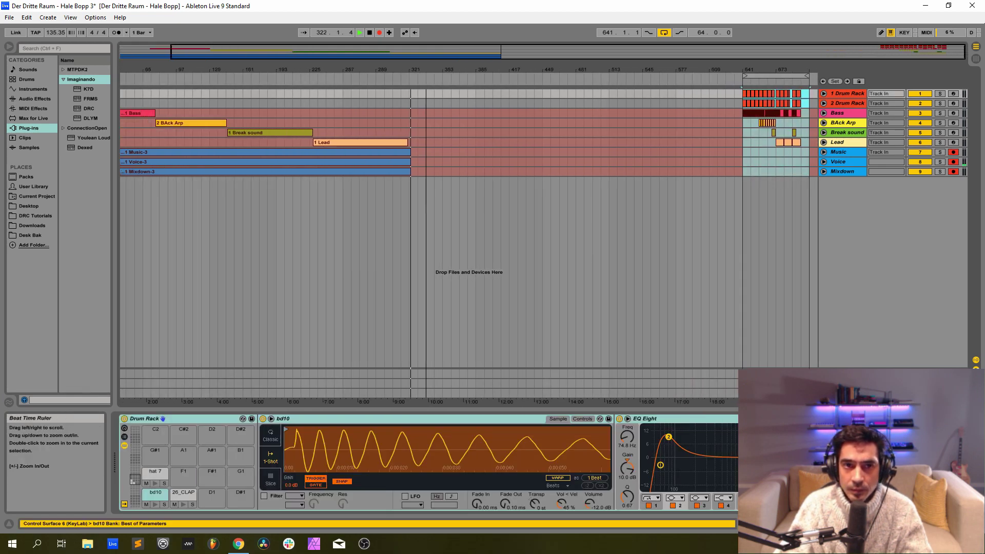
{"action": "left_click", "coordinate": [380, 32]}
{"action": "left_click_drag", "start_coordinate": [765, 143], "coordinate": [454, 142]}
{"action": "left_click", "coordinate": [379, 32]}
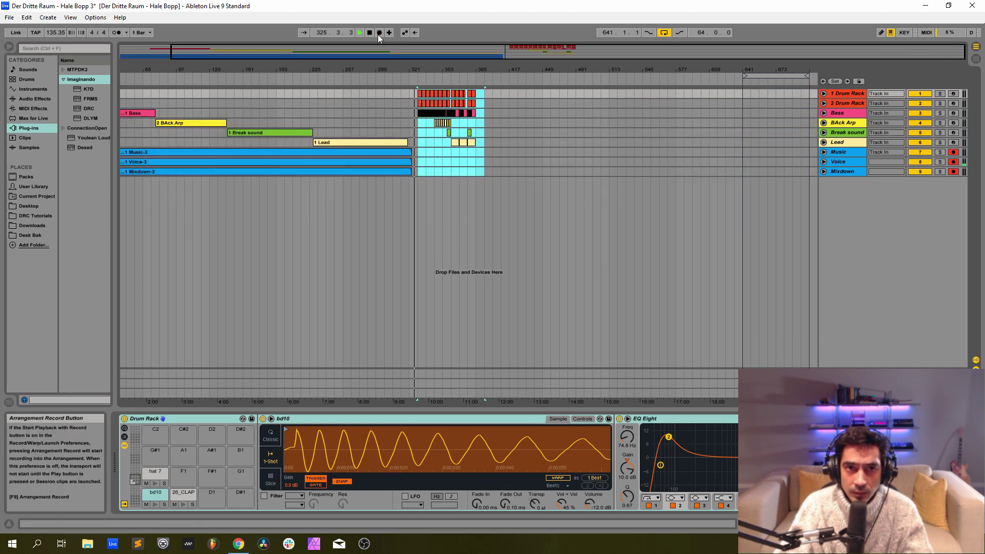
{"action": "left_click_drag", "start_coordinate": [455, 70], "coordinate": [457, 70]}
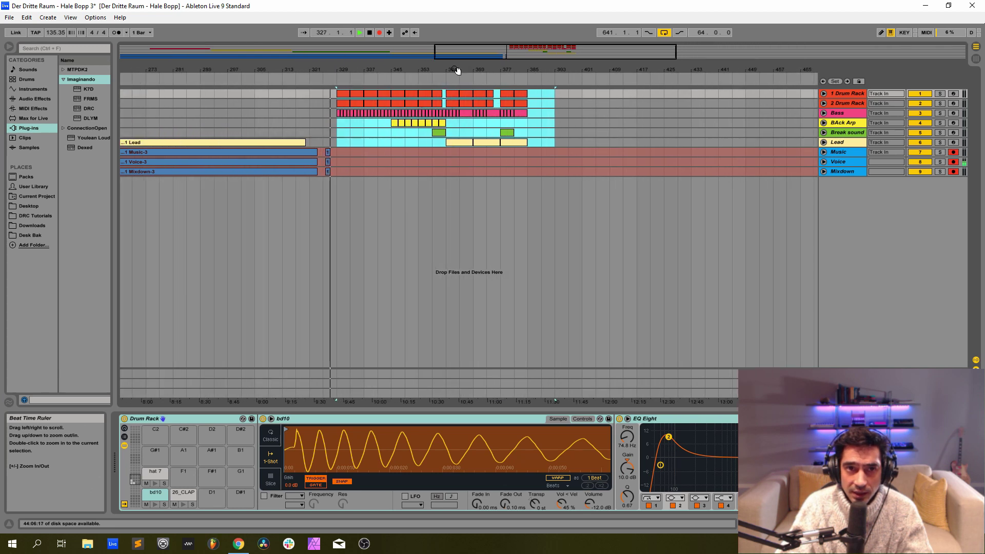
Disarm the Voice track while the full arrangement section plays, and arm it again near the section's end.
{"action": "left_click", "coordinate": [954, 162]}
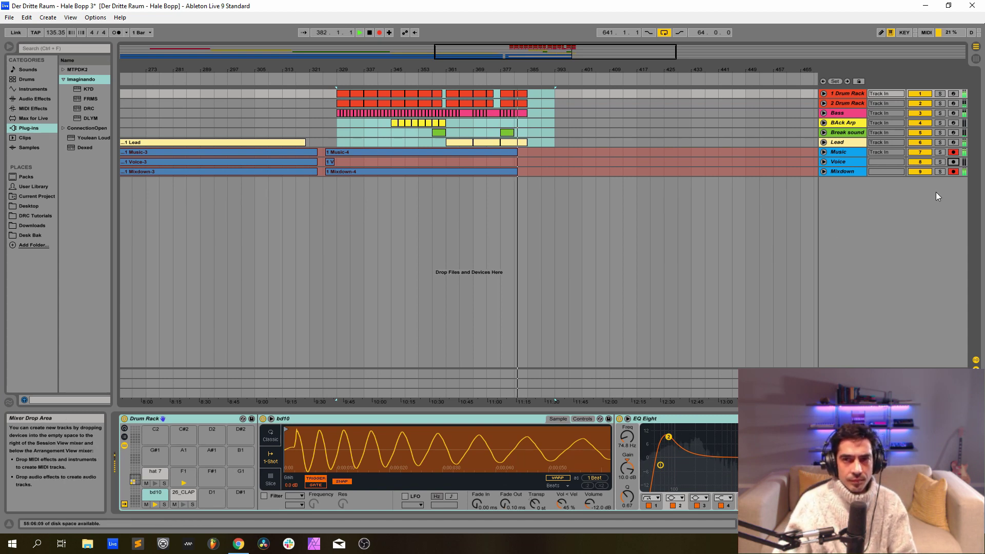
{"action": "left_click", "coordinate": [953, 163]}
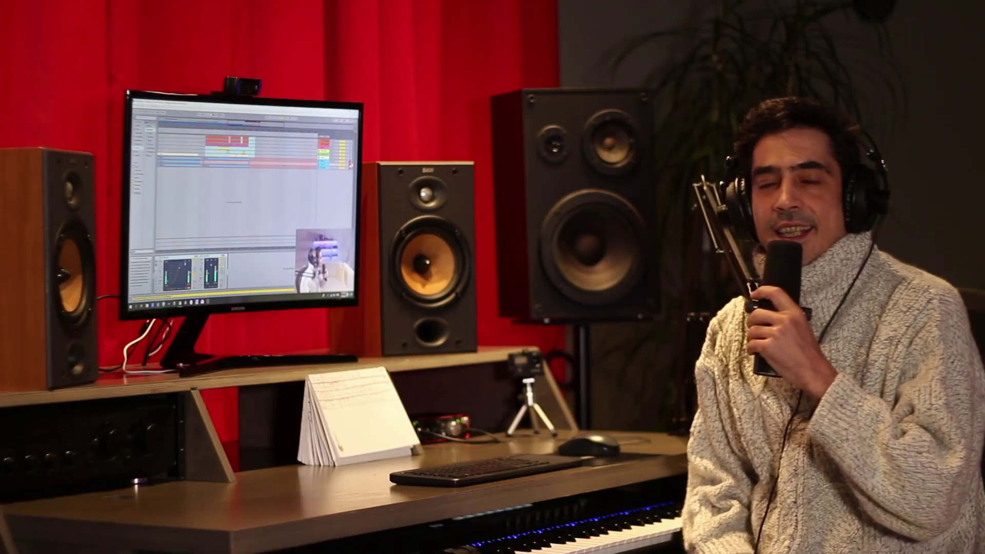